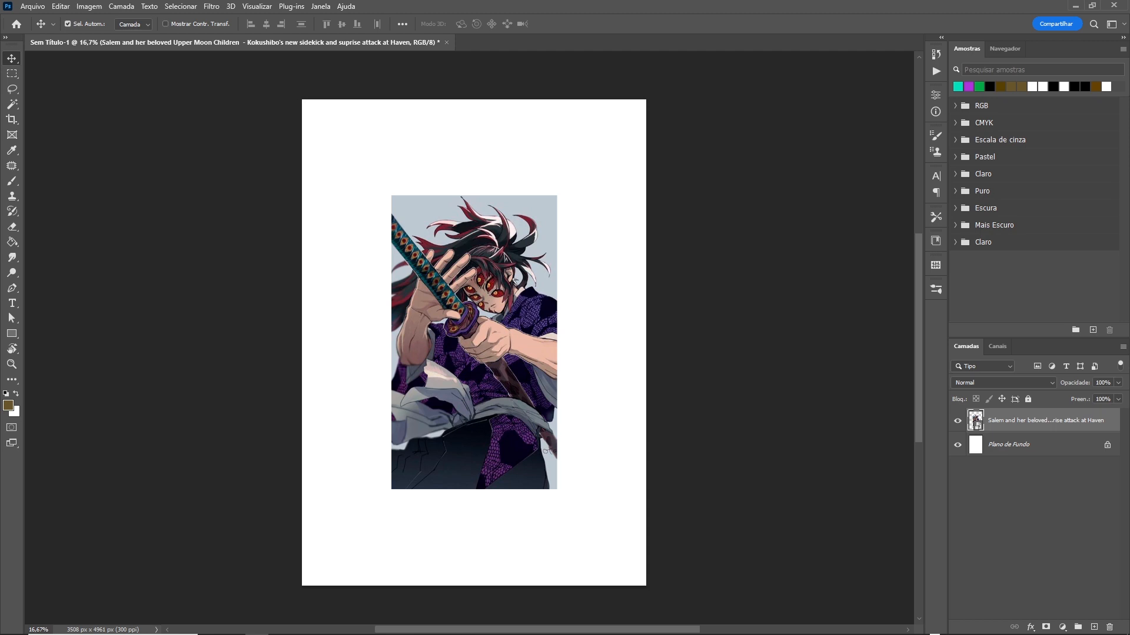
- Unlock the white background layer and delete it, leaving only the artwork layer
left_click(1107, 445)
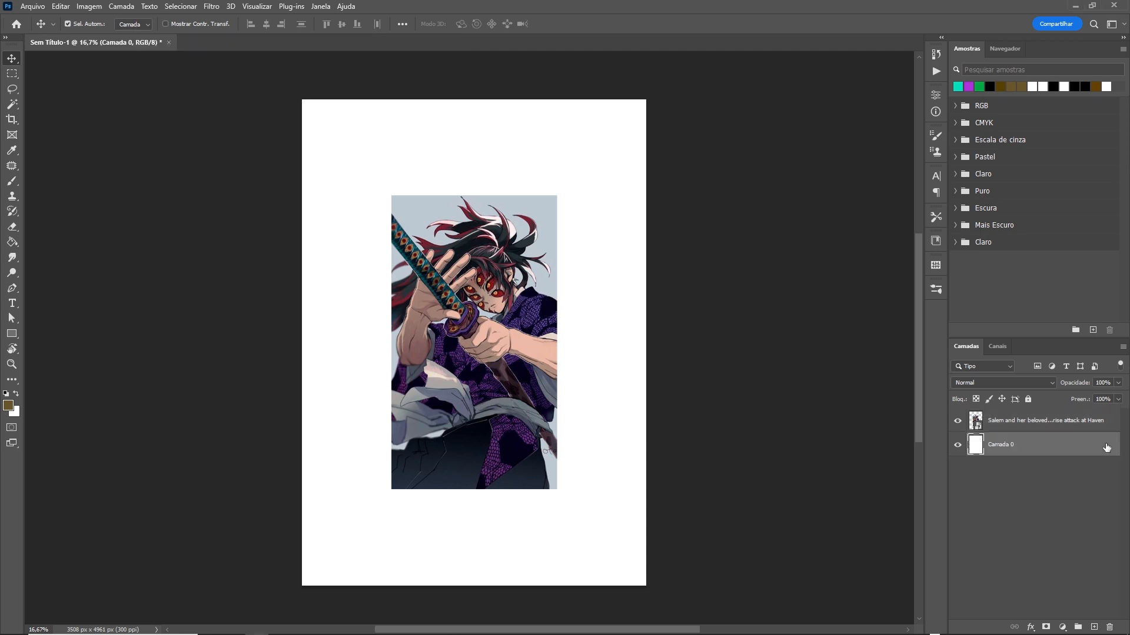
left_click(75, 343)
left_click(343, 227)
left_click(133, 322)
left_click(385, 170)
left_click(454, 188)
key("Delete")
- Add a layer beneath the artwork and draw a black-filled rectangle about 3739 × 5156 px covering the whole canvas
left_click(1094, 627)
left_click_drag(1053, 420, 1053, 456)
left_click(12, 334)
mouse_move(285, 89)
left_mouse_down()
mouse_move(598, 620)
mouse_move(652, 594)
left_mouse_up()
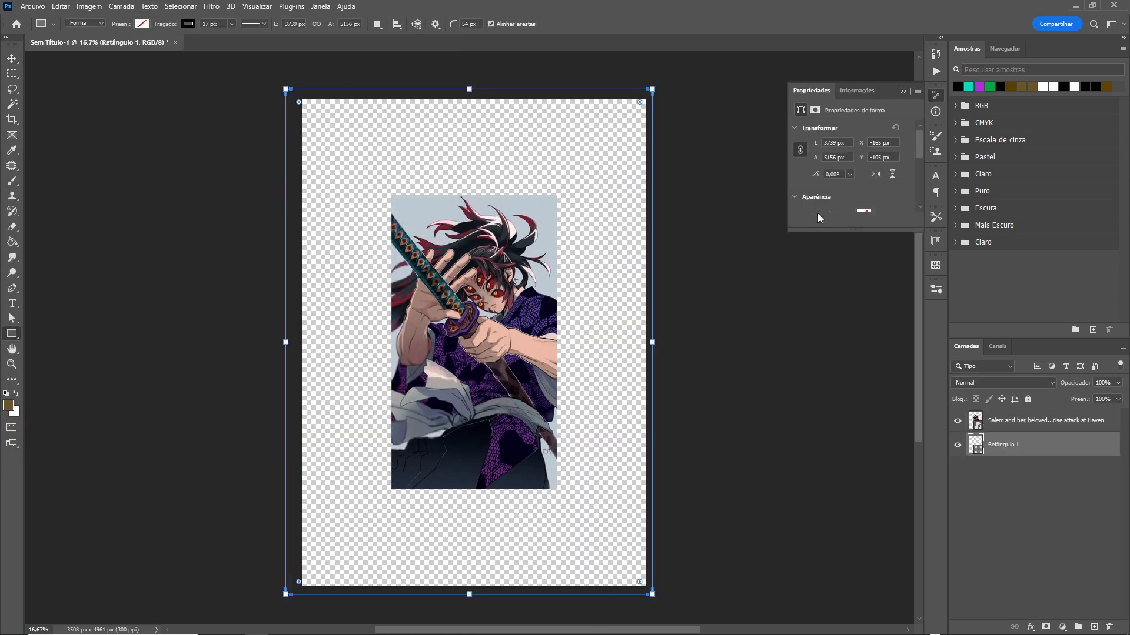
left_click(141, 23)
left_click(77, 86)
- Enlarge the artwork proportionally to about 2254 × 4006 px and reposition it in the middle of the canvas
left_click(12, 74)
left_click_drag(305, 99, 646, 586)
left_click(1066, 421)
key("ctrl+t")
left_click_drag(557, 195, 616, 98)
left_click_drag(581, 152, 553, 214)
key("Return")
- Select the full canvas area of the black rectangle and cut it into its own 3508 × 4961 px pixel layer
left_click(1047, 447)
left_click_drag(300, 98, 646, 586)
right_click(1018, 453)
left_click(1047, 446)
key("ctrl+shift+j")
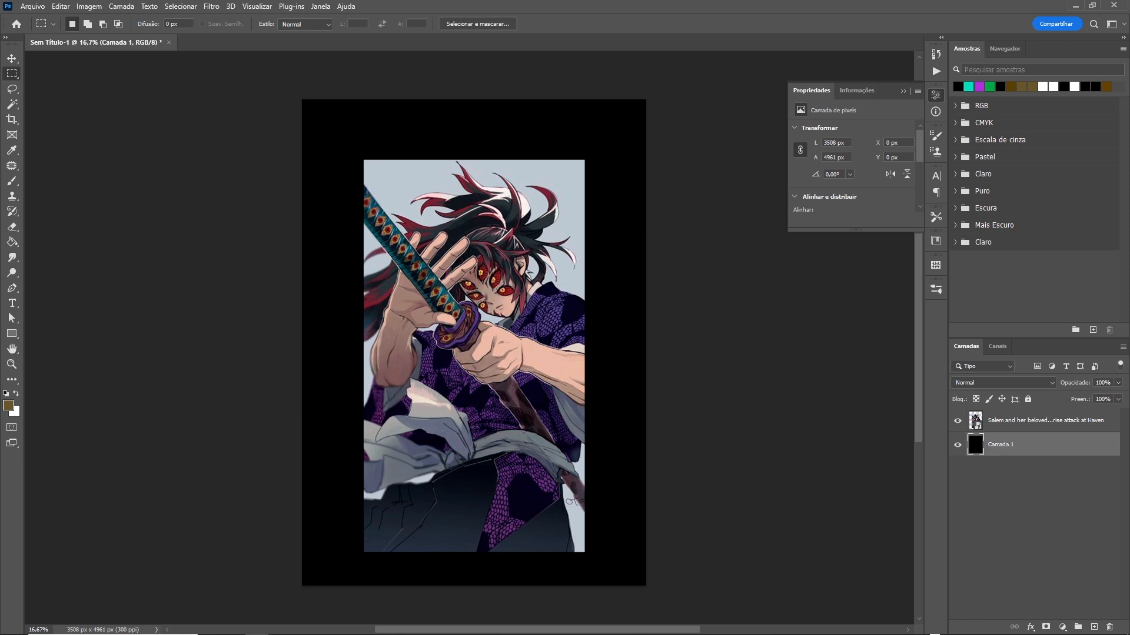
- Convert the artwork layer to greyscale with a Black & White adjustment
left_click(1071, 422)
left_click(90, 7)
mouse_move(140, 39)
left_click(253, 121)
left_click(658, 120)
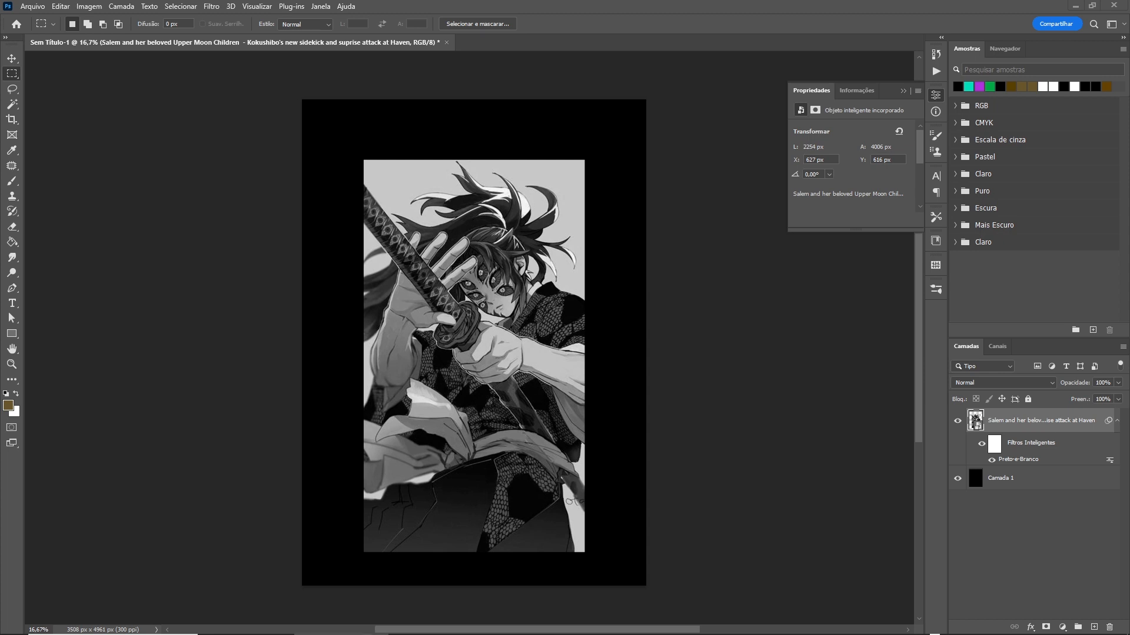
- Write "1- boracha" under "meio tom" in Notepad, return to Photoshop, and rasterize the artwork for use with the Eraser
key("alt+Tab")
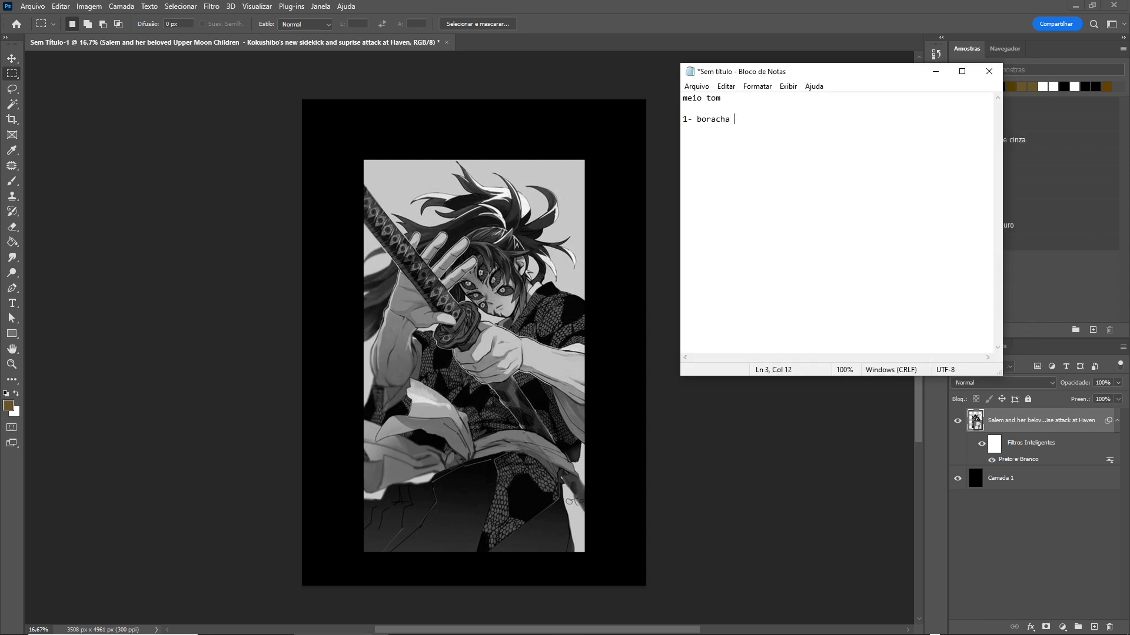
key("alt+Tab")
key("e")
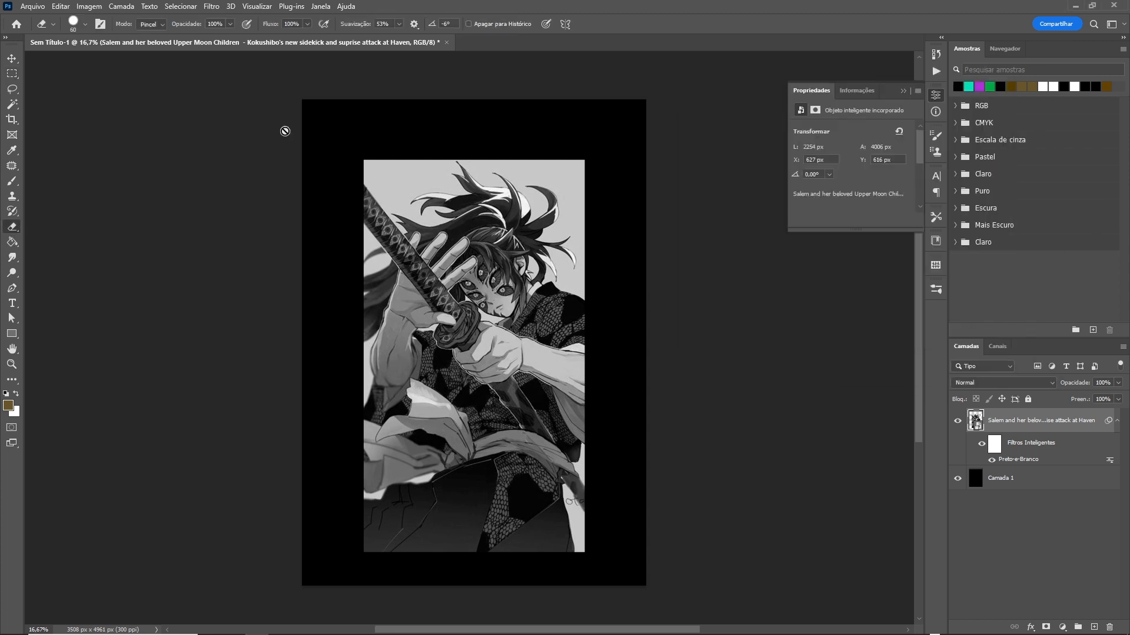
left_click(447, 246)
key("Return")
- Scale the artwork up to 2569 × 4566 px and reposition it inside the black background
key("ctrl+t")
left_click_drag(585, 160, 615, 105)
left_click_drag(587, 158, 579, 178)
key("Return")
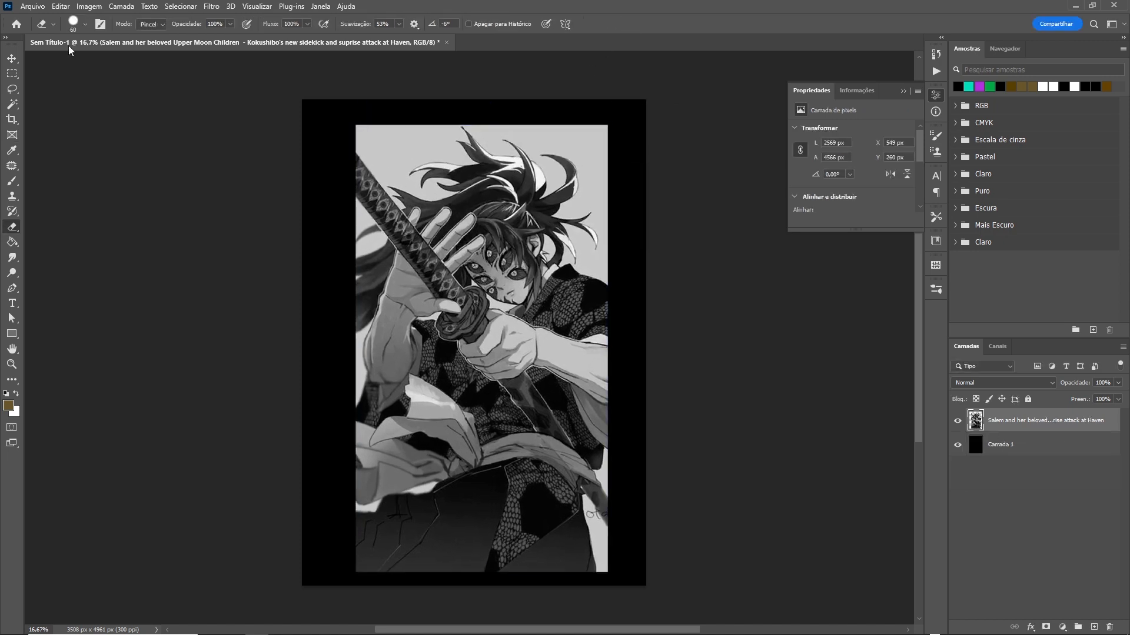
left_click(85, 23)
left_click_drag(402, 129, 336, 121)
key("ctrl+z")
- Give the Eraser a soft 2% hardness and a size of about 506 px, and erase the artwork's upper-left edge
left_click(86, 24)
left_click_drag(145, 90, 67, 90)
left_click_drag(407, 120, 328, 122)
left_click(86, 24)
left_click_drag(132, 62, 135, 62)
left_click_drag(410, 111, 339, 110)
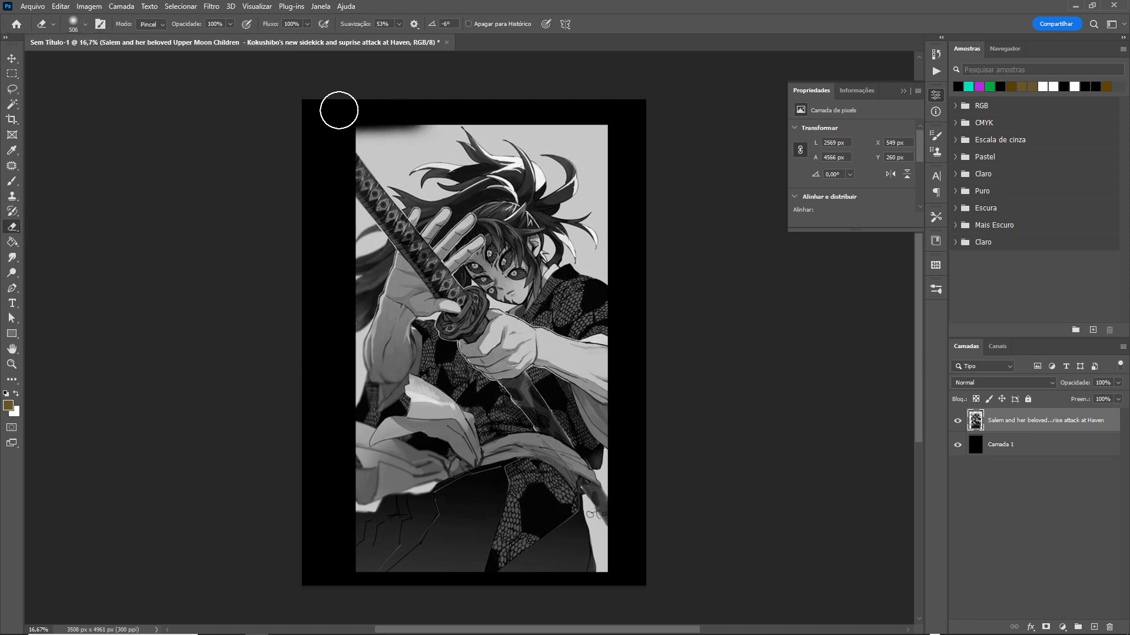
- Set the Eraser size to 900 px and fade all four edges of the artwork into the black background
left_click(85, 24)
left_click_drag(135, 62, 139, 62)
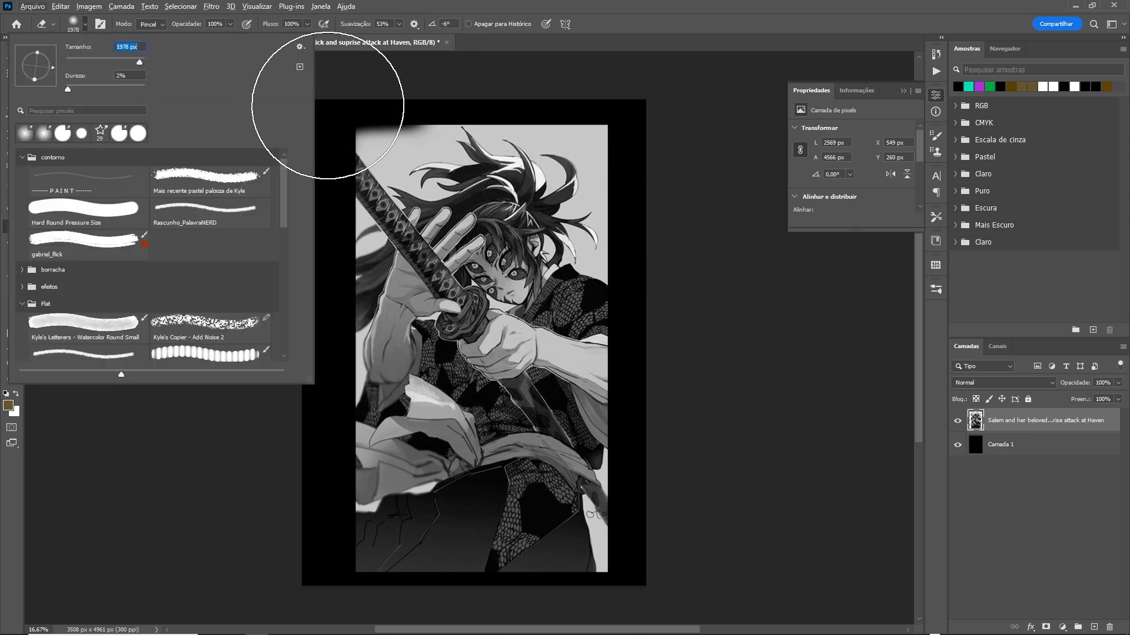
scroll(582, 251, "down", 3)
key("bracketleft")
key("bracketleft")
key("bracketleft")
key("bracketleft")
key("bracketleft")
key("bracketleft")
key("bracketleft")
key("bracketleft")
key("bracketleft")
key("bracketleft")
key("bracketleft")
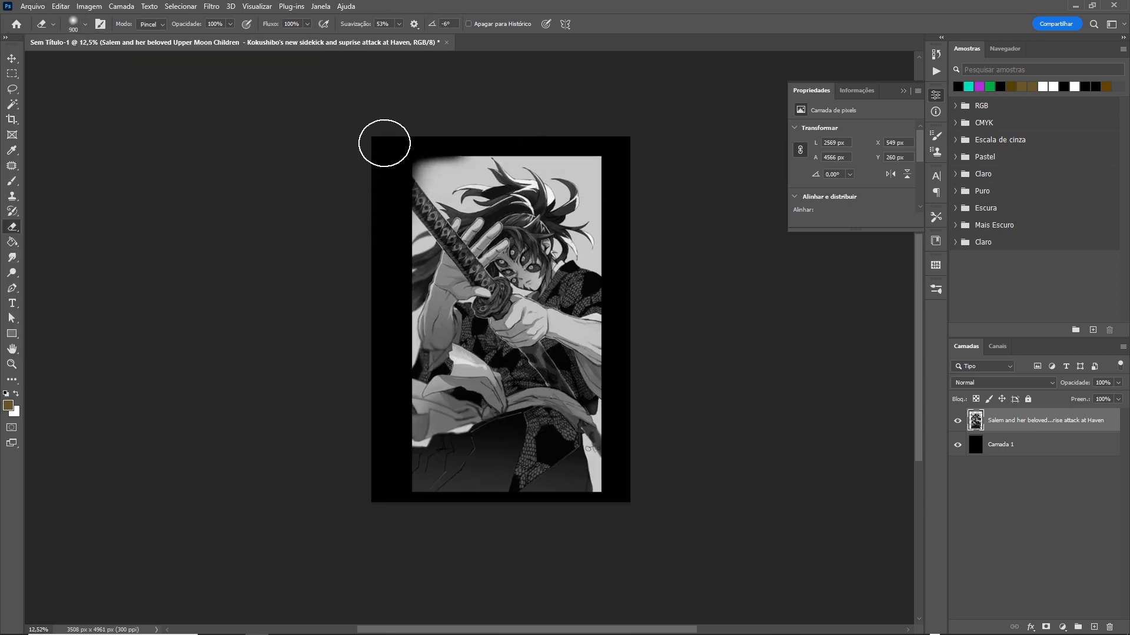
mouse_move(369, 220)
left_mouse_down()
mouse_move(383, 189)
mouse_move(386, 429)
mouse_move(623, 515)
mouse_move(630, 328)
mouse_move(474, 126)
mouse_move(625, 129)
left_mouse_up()
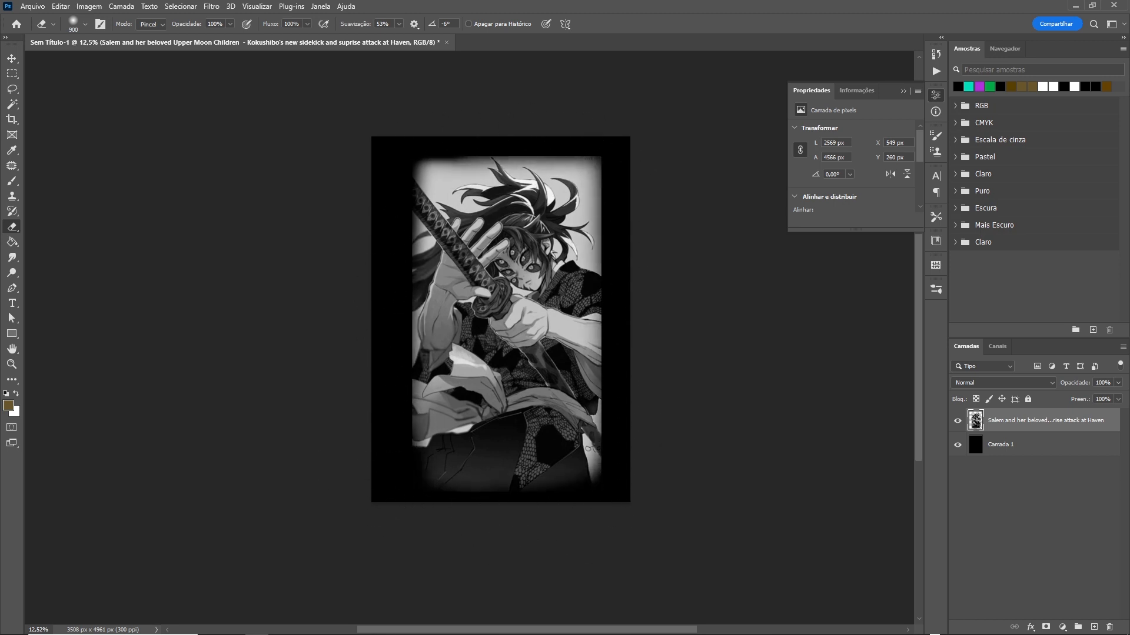
- Soften and round off the artwork's corners with further erasing, and undo the last stroke
left_click_drag(387, 156, 363, 478)
mouse_move(608, 492)
left_mouse_down()
mouse_move(608, 139)
mouse_move(555, 128)
mouse_move(414, 142)
left_mouse_up()
key("ctrl+z")
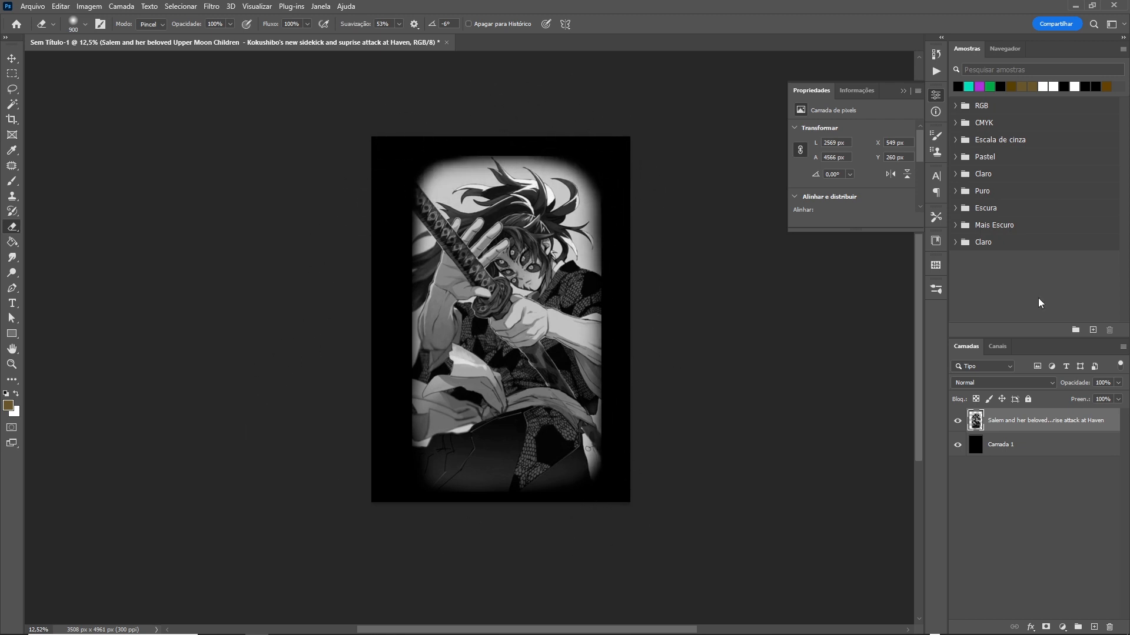
- Note "2 - tratar a imagem ctrl + l" in Notepad, return to Photoshop, and strengthen the artwork's contrast with Levels by adjusting shadows and highlights
key("alt+Tab")
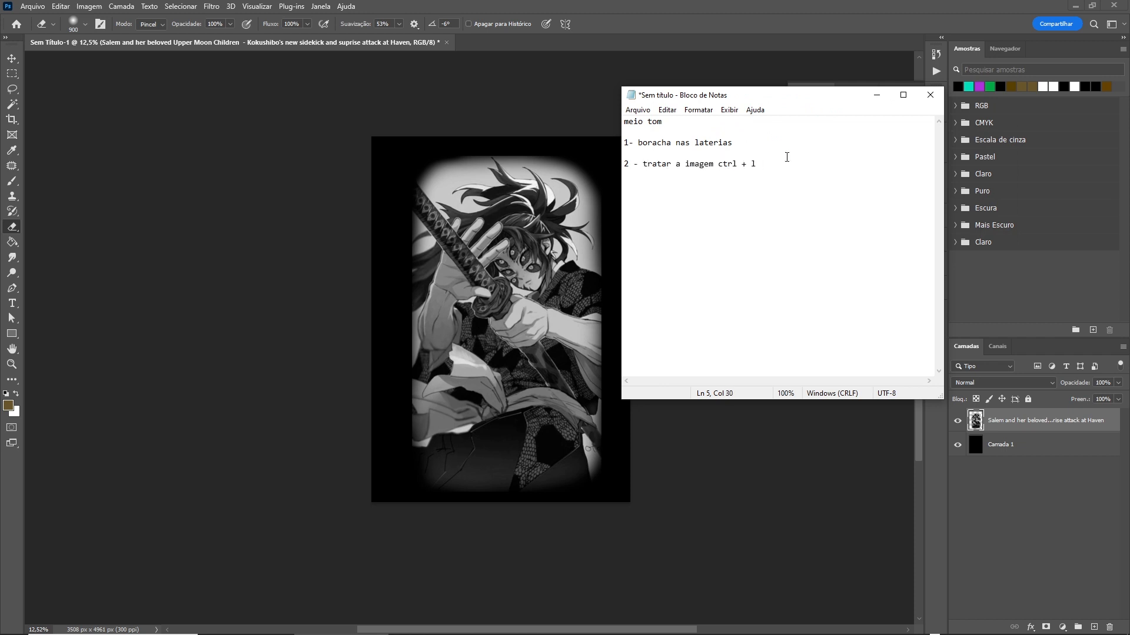
key("alt+Tab")
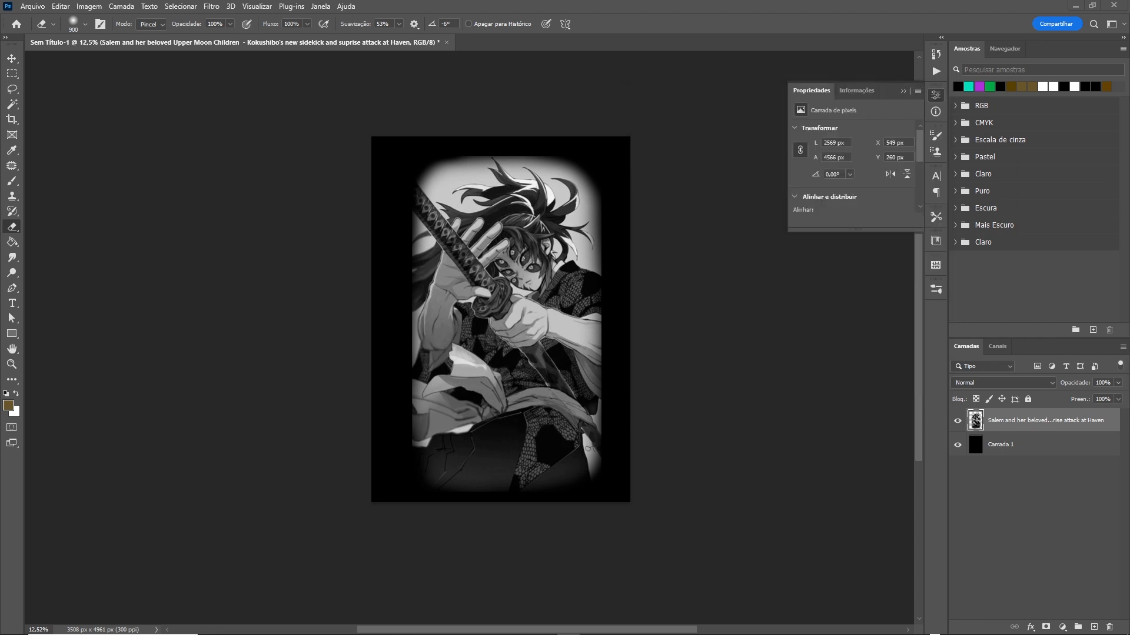
key("ctrl+l")
key("Escape")
key("ctrl+0")
key("ctrl+l")
left_click_drag(167, 315, 172, 317)
left_click_drag(316, 316, 274, 313)
key("Return")
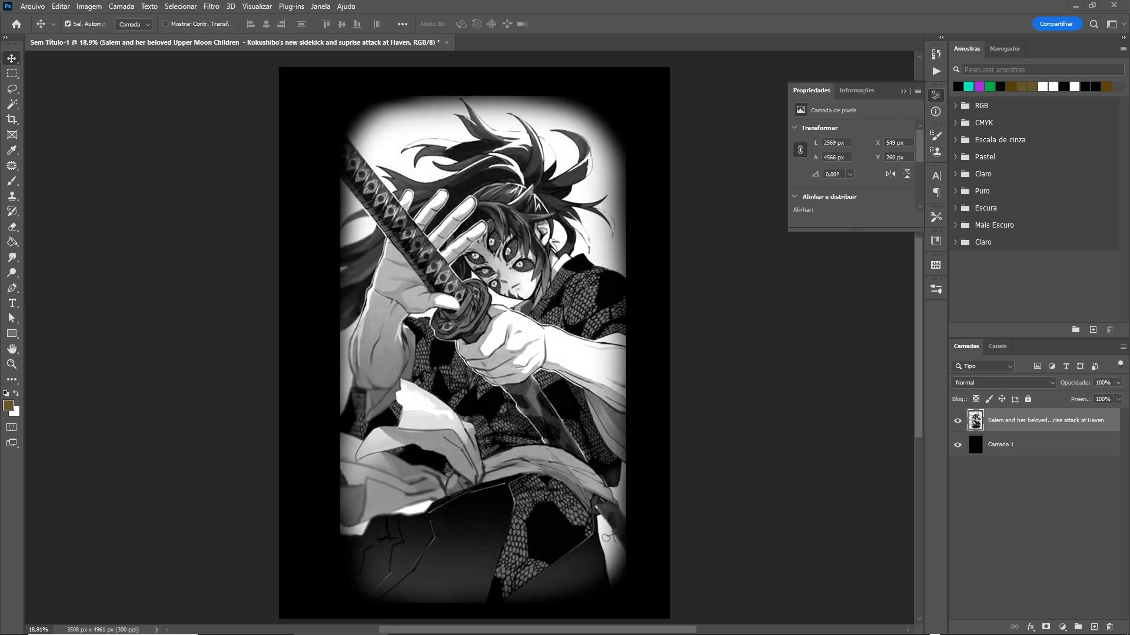
key("alt+Tab")
left_click(211, 7)
mouse_move(221, 169)
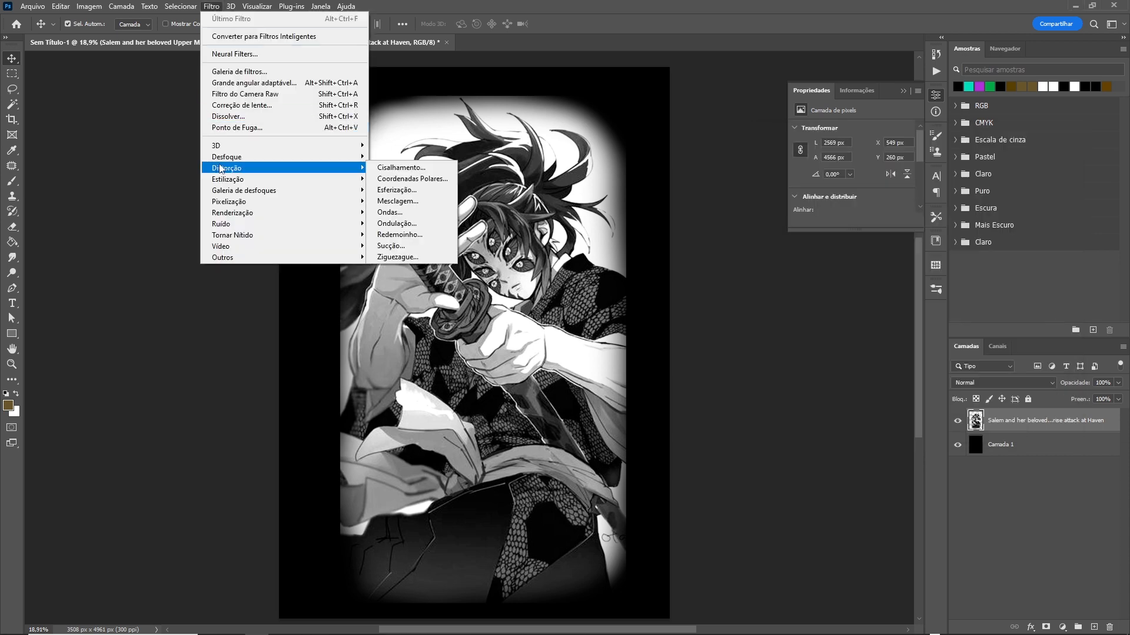
mouse_move(256, 223)
left_click(403, 224)
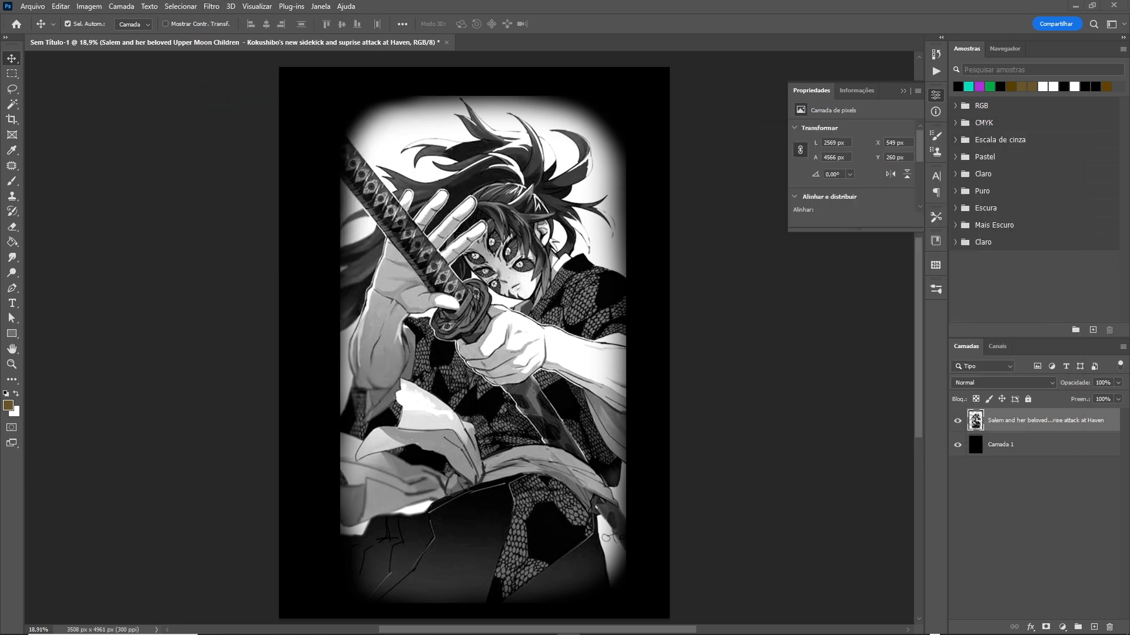
- Sharpen the artwork with an Unsharp Mask of 88% amount, 6.6 px radius and threshold 9
left_click(211, 6)
mouse_move(246, 223)
left_click(412, 246)
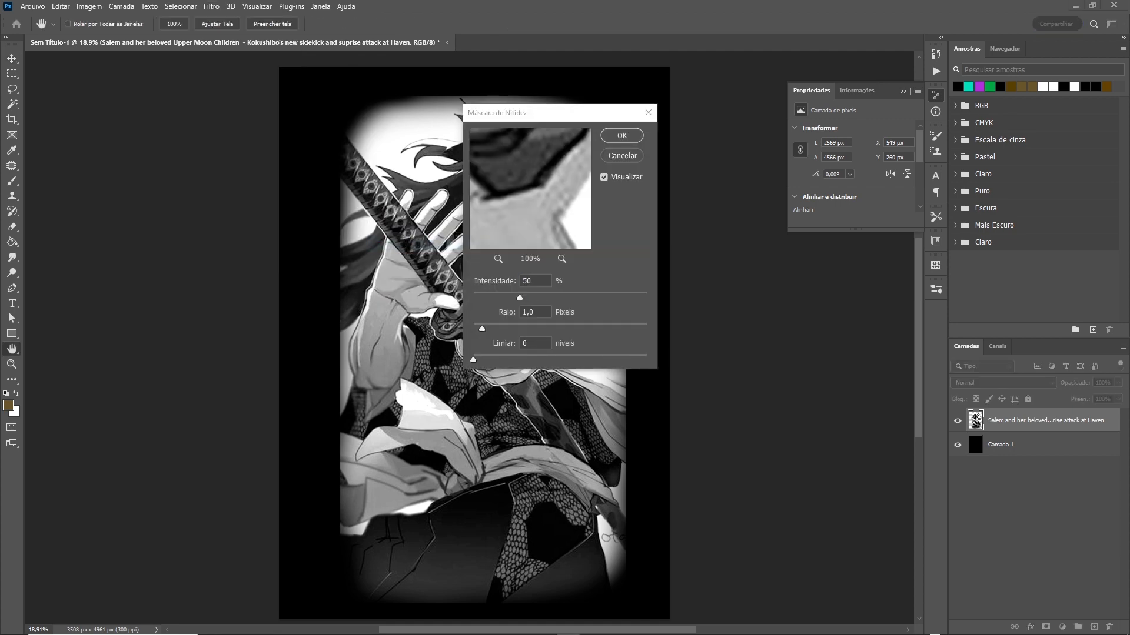
left_click_drag(576, 113, 249, 136)
left_click_drag(191, 319, 220, 322)
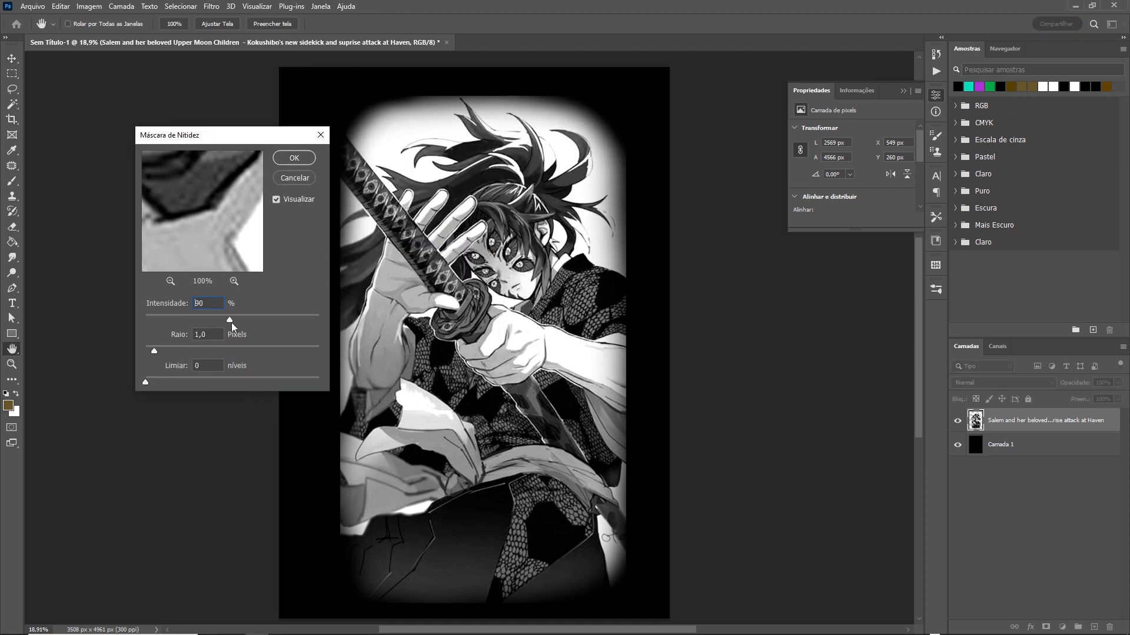
left_click_drag(154, 351, 200, 351)
left_click_drag(146, 382, 157, 382)
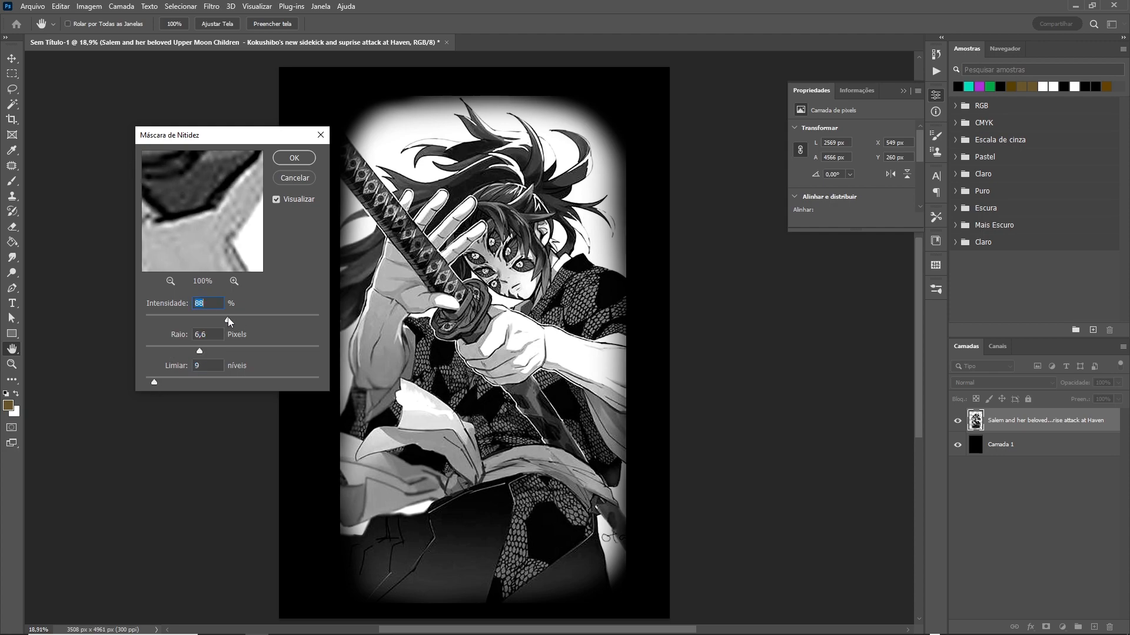
left_click(295, 161)
- Fade the artwork's left and right sides further into the black background with the soft Eraser
scroll(494, 274, "up", 8)
scroll(474, 272, "down", 7)
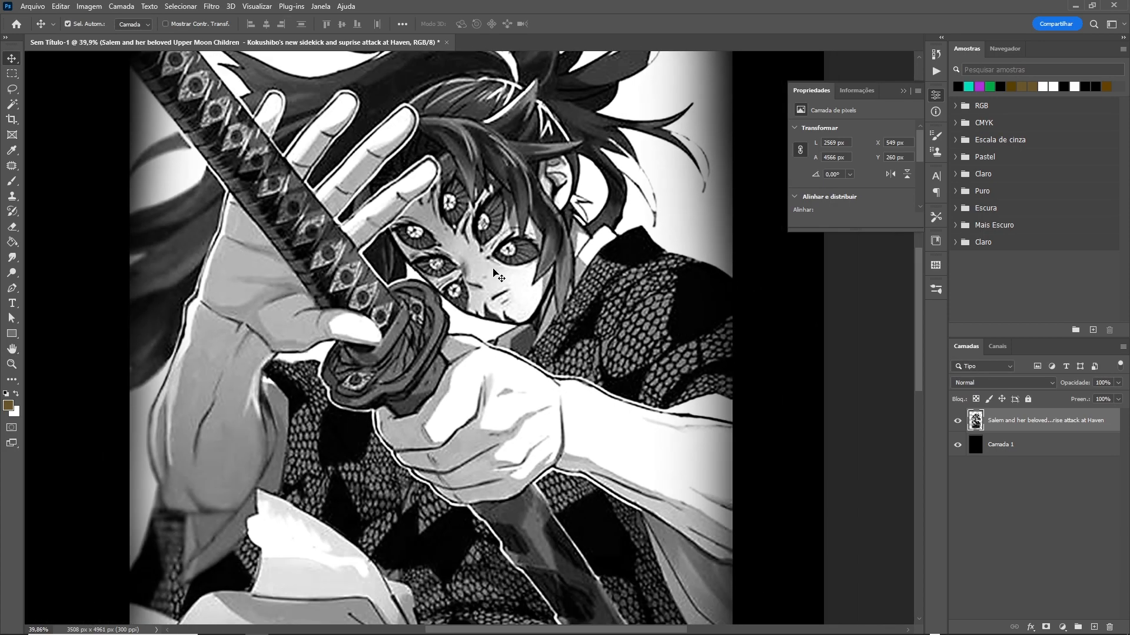
scroll(580, 336, "down", 1)
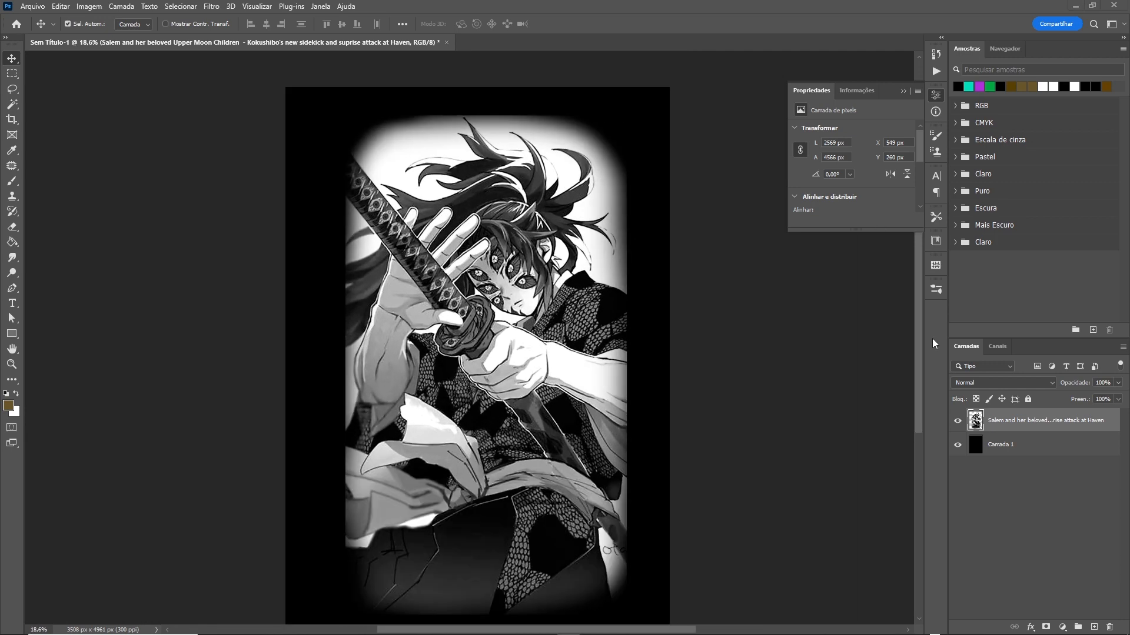
key("alt+Tab")
key("alt+Tab")
left_click(15, 228)
mouse_move(665, 168)
left_mouse_down()
mouse_move(657, 550)
mouse_move(676, 290)
left_mouse_up()
mouse_move(304, 229)
left_mouse_down()
mouse_move(303, 454)
mouse_move(301, 332)
left_mouse_up()
scroll(814, 479, "down", 1)
- Add "3 - mesclar com o fundo" to the Notepad list and return to Photoshop
key("alt+Tab")
type("3")
left_click_drag(948, 72, 1094, 138)
type(" - mesclar com o fundo")
key("alt+Tab")
- Try merging the artwork layer with the black background layer
left_click(1030, 451)
left_click(1034, 424, "shift")
key("ctrl+e")
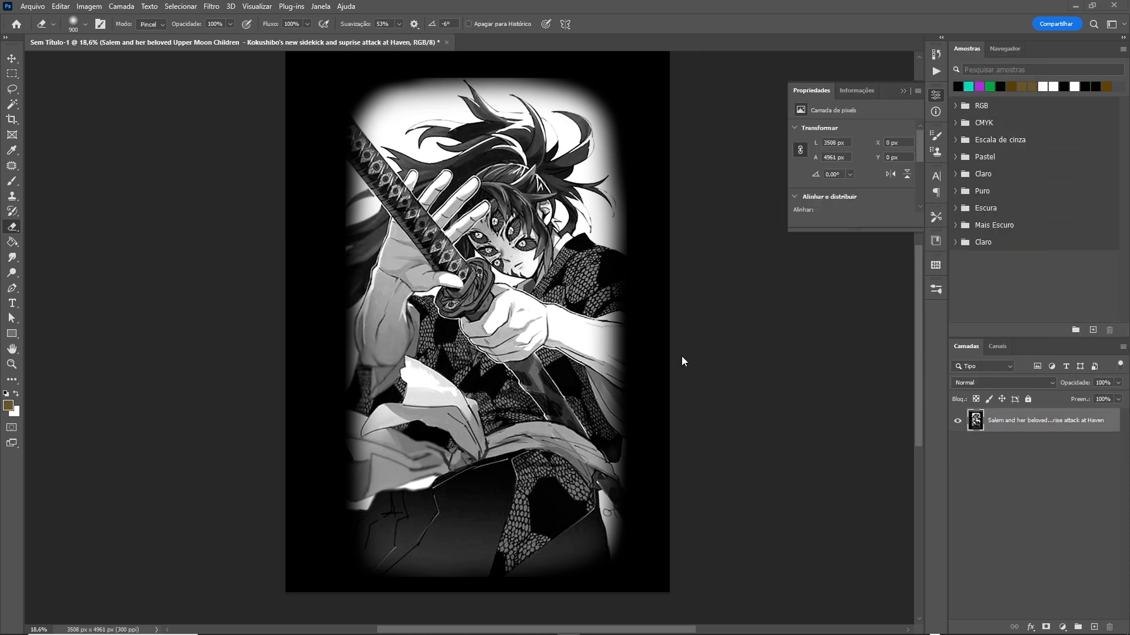
key("ctrl+z")
- Shift the artwork to the right, and shrink the DEMON SLAYER title to 1077 × 331 px at the poster's bottom centre
key("ctrl+t")
left_click_drag(547, 353, 569, 346)
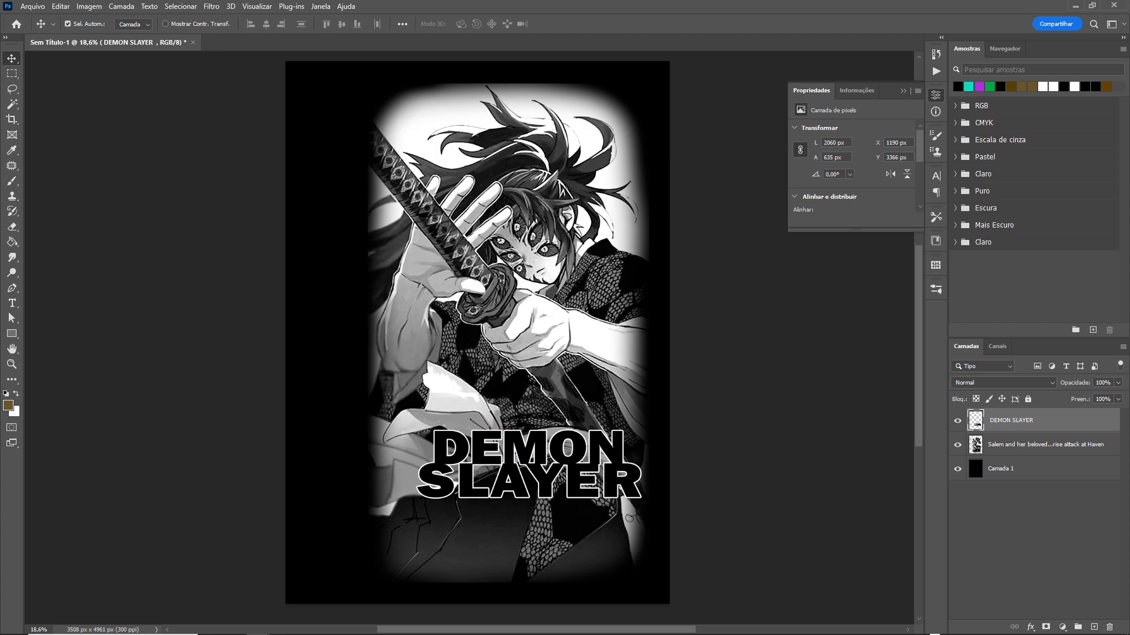
left_click_drag(505, 458, 383, 542)
key("ctrl+t")
left_click_drag(520, 514, 564, 548)
key("Return")
key("ctrl+t")
left_click_drag(551, 560, 536, 557)
left_click(631, 24)
- Add a horizontal text layer reading "Kokushibo" over the artwork
left_click(11, 304)
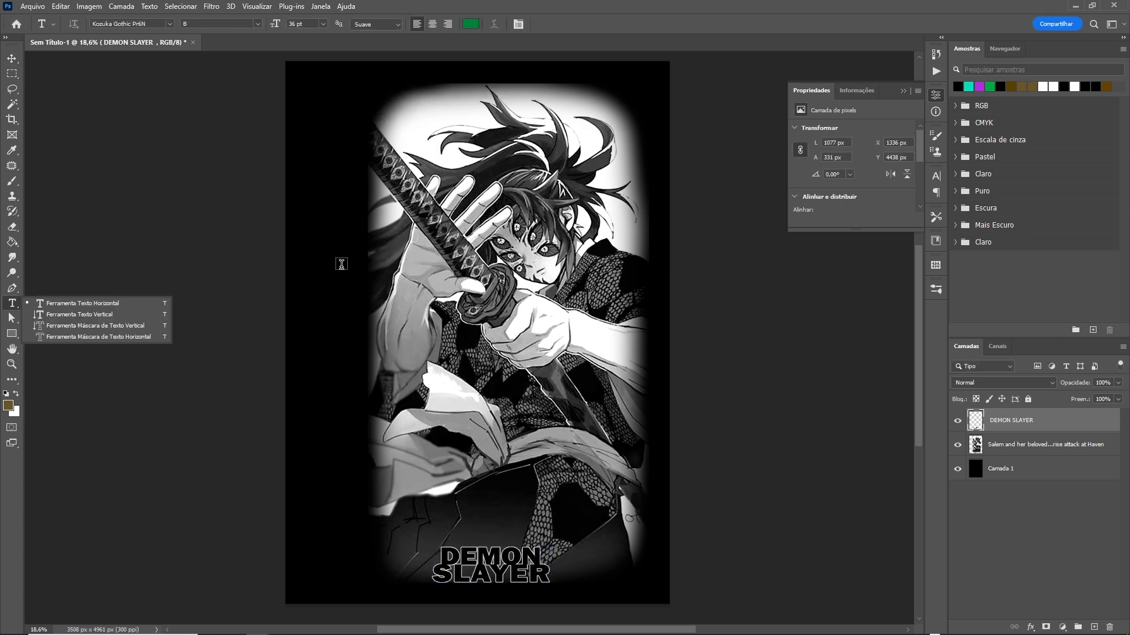
left_click(332, 264)
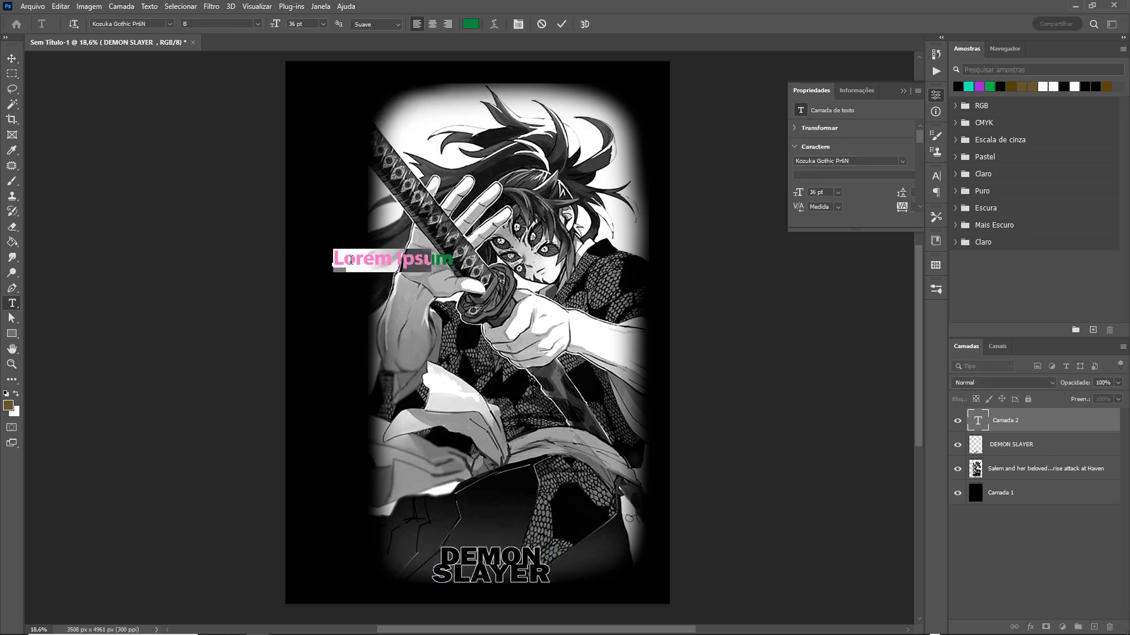
type("Kokushibo")
left_click(561, 24)
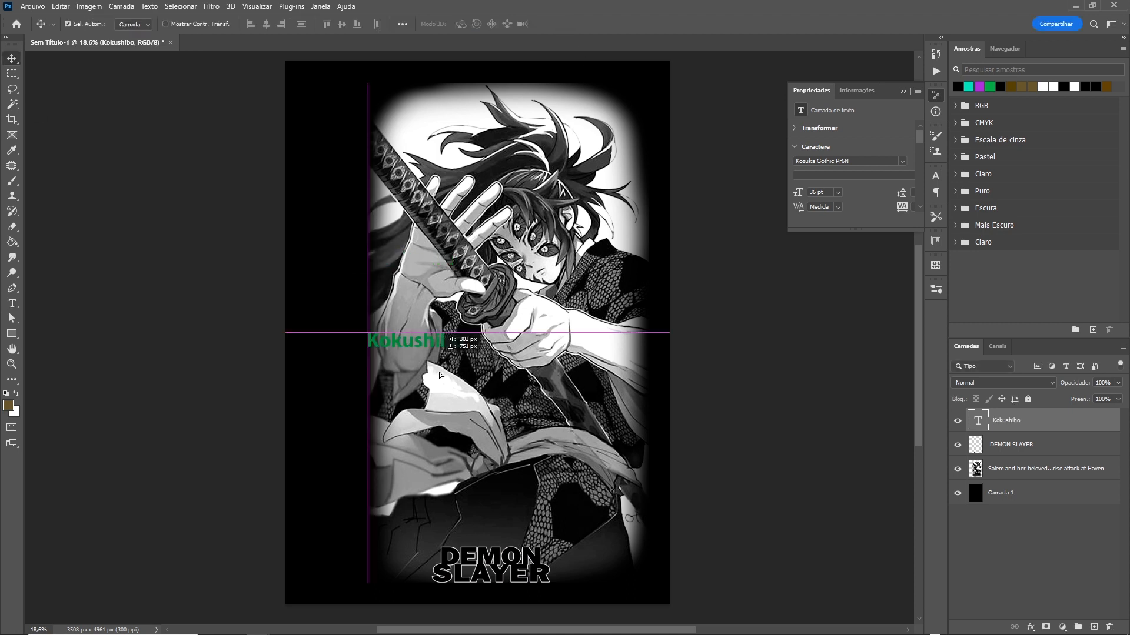
- Break the Kokushibo text into one letter per line and place the vertical word along the black margin left of the artwork
left_click_drag(356, 260, 315, 166)
left_click(315, 166)
key("Return")
key("Right")
key("Return")
key("Right")
key("Return")
key("Right")
key("Return")
left_click(11, 58)
left_click_drag(308, 254, 338, 318)
- Set the vertical Kokushibo text in the BadaBoom BB font at 48 pt with 105 pt leading
double_click(337, 318)
left_click(936, 176)
left_click(865, 194)
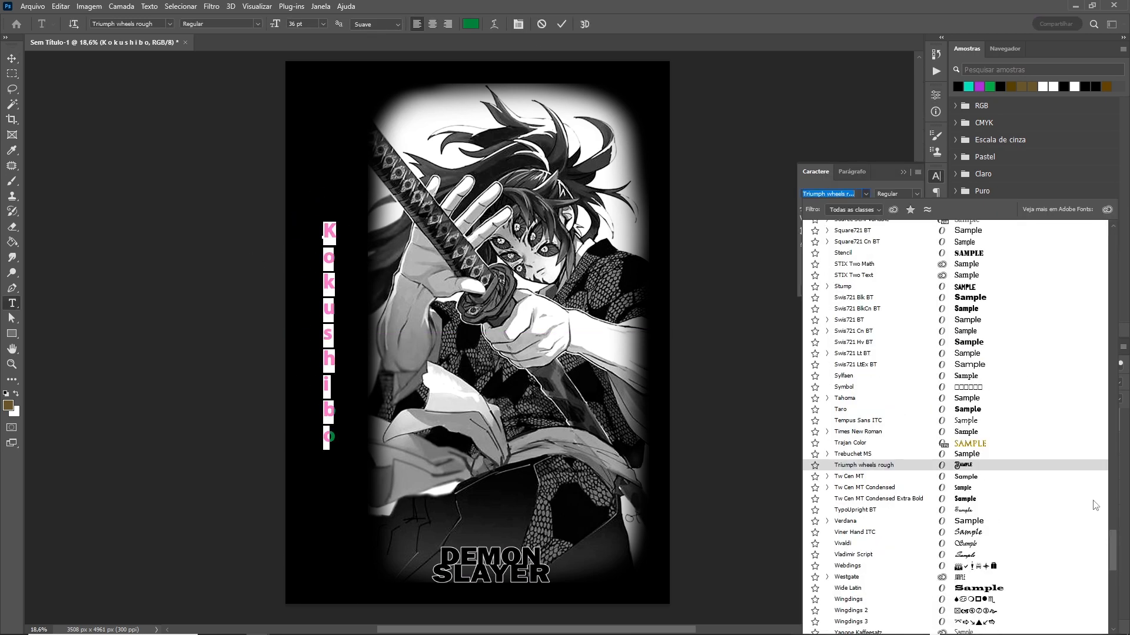
scroll(1085, 507, "up", 20)
left_click(859, 243)
left_click(313, 157)
left_click_drag(869, 207, 900, 208)
left_click(11, 59)
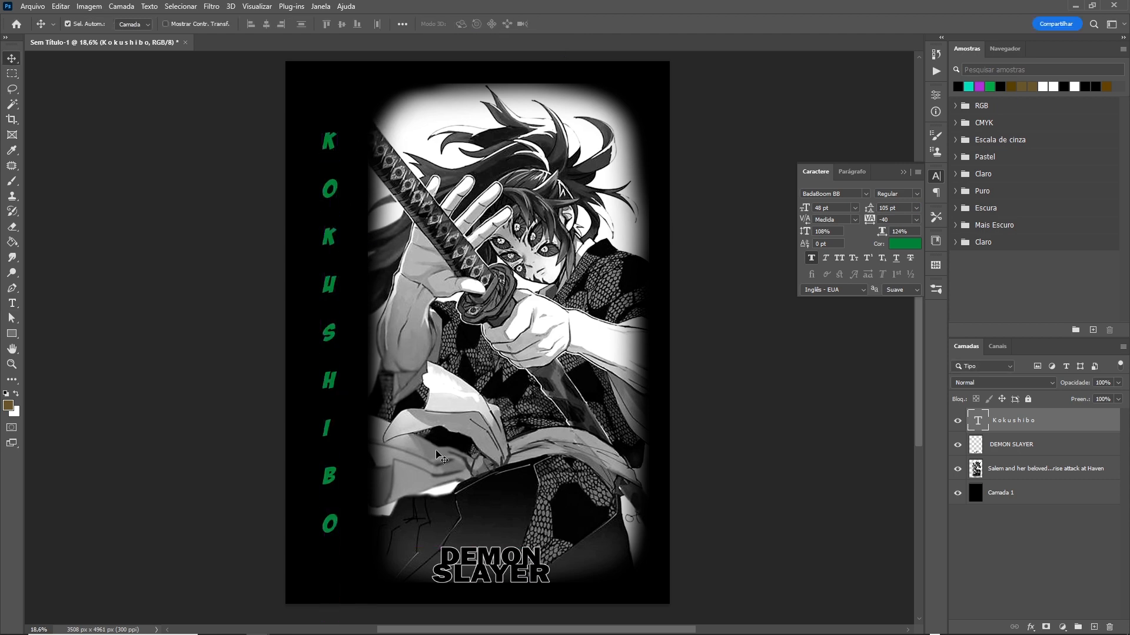
- Nudge the artwork slightly left and change the Kokushibo text colour to white
left_click_drag(477, 425, 465, 424)
double_click(330, 336)
left_click(471, 24)
left_click(130, 177)
left_click(415, 159)
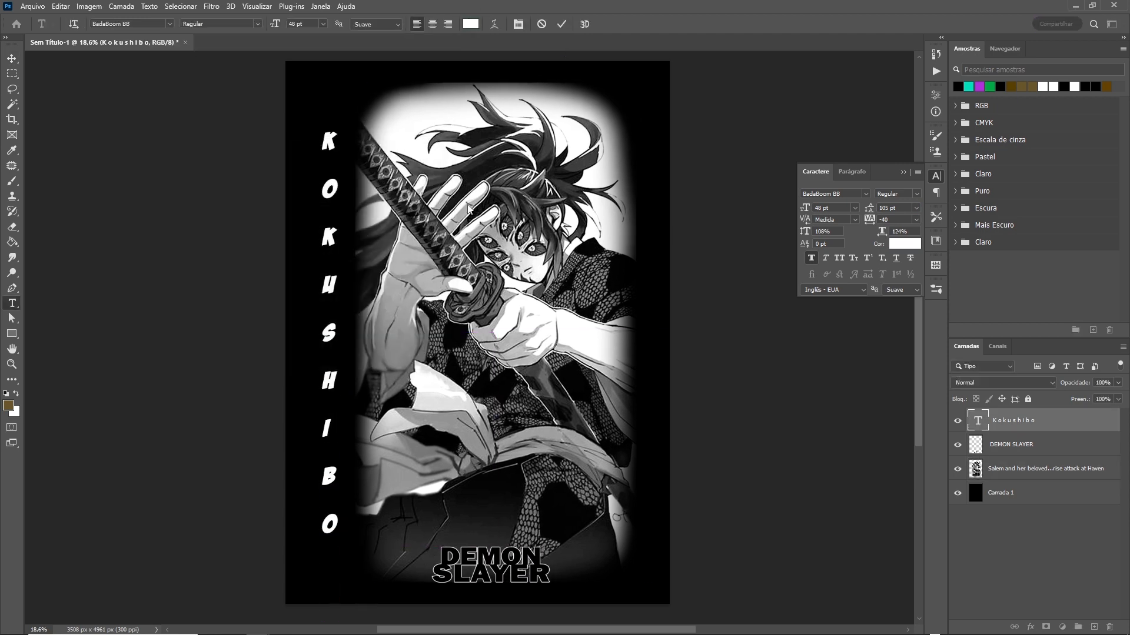
- Set the Kokushibo text in the "aliens and cows" font at 60 pt with 114 pt leading
left_click(866, 193)
left_click(835, 286)
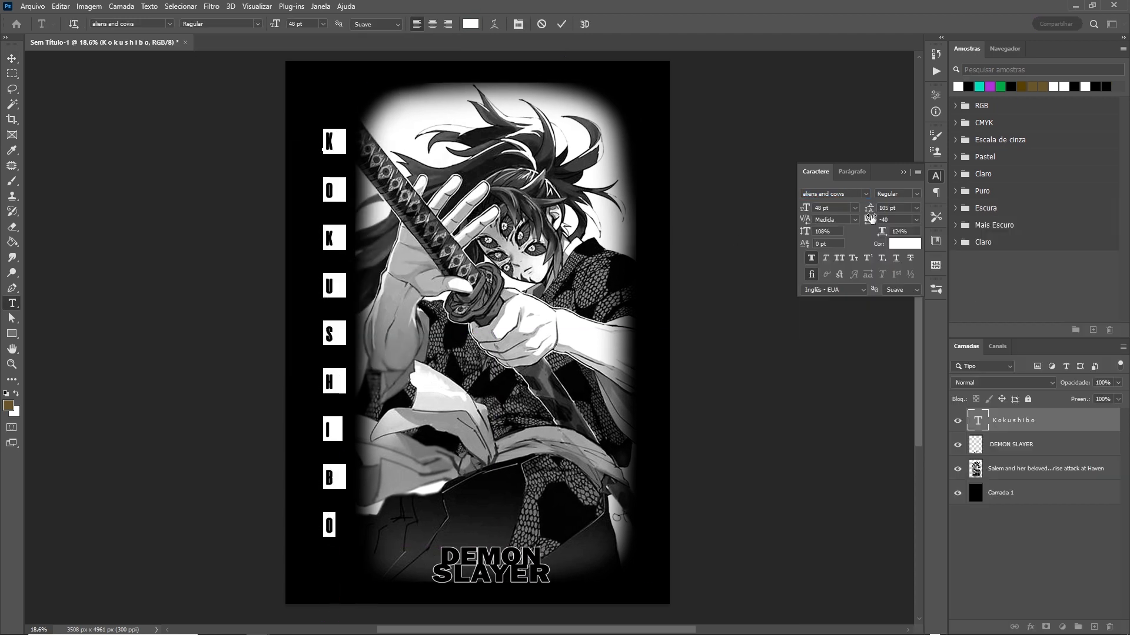
left_click(323, 24)
left_click(306, 161)
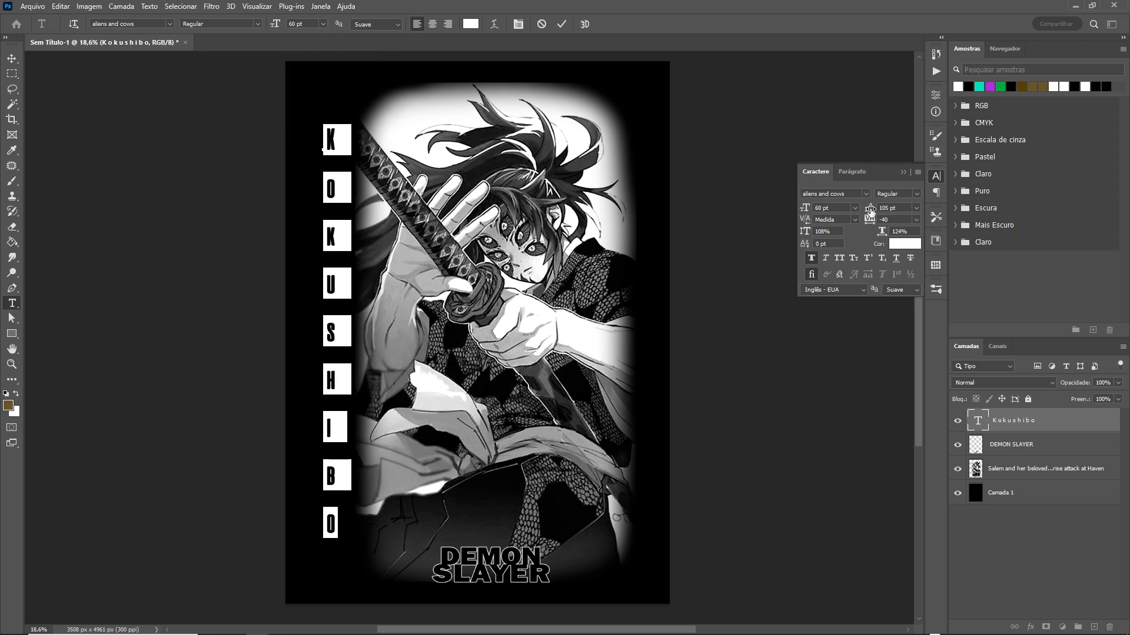
left_click(563, 24)
- Move the artwork slightly up and left, and enlarge the DEMON SLAYER title across its lower part
key("v")
left_click_drag(445, 370, 438, 361)
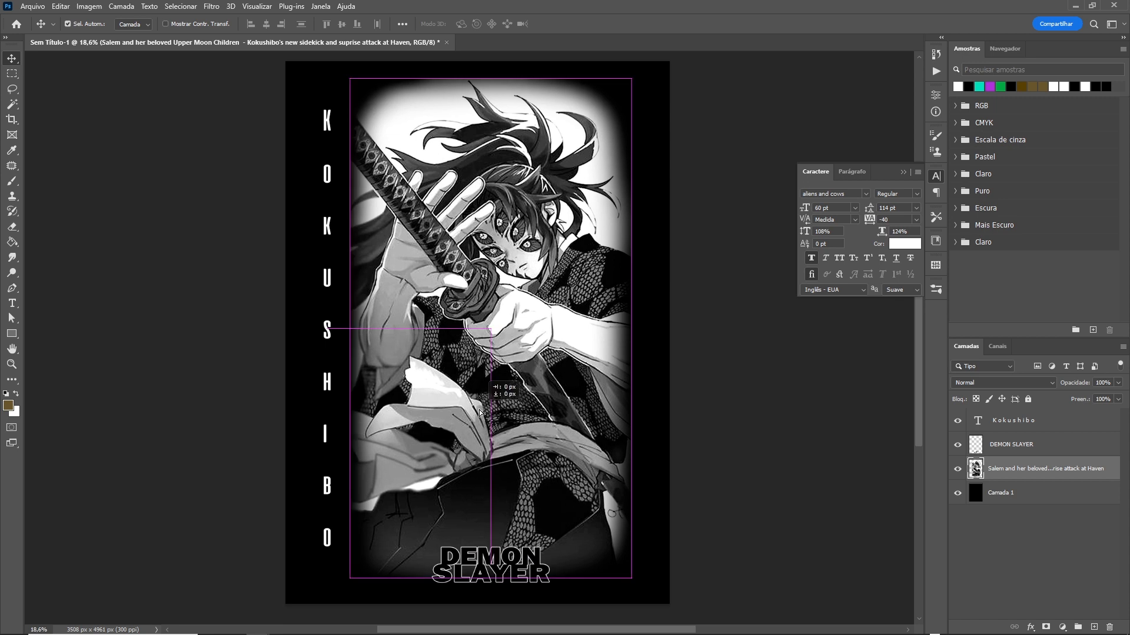
left_click(556, 579)
key("ctrl+t")
left_click_drag(550, 547, 475, 535)
key("Return")
- Toggle the visibility of the artwork and Kokushibo text layers to review the composition
left_click(958, 470)
left_click(958, 421)
left_click(957, 421)
left_click(957, 469)
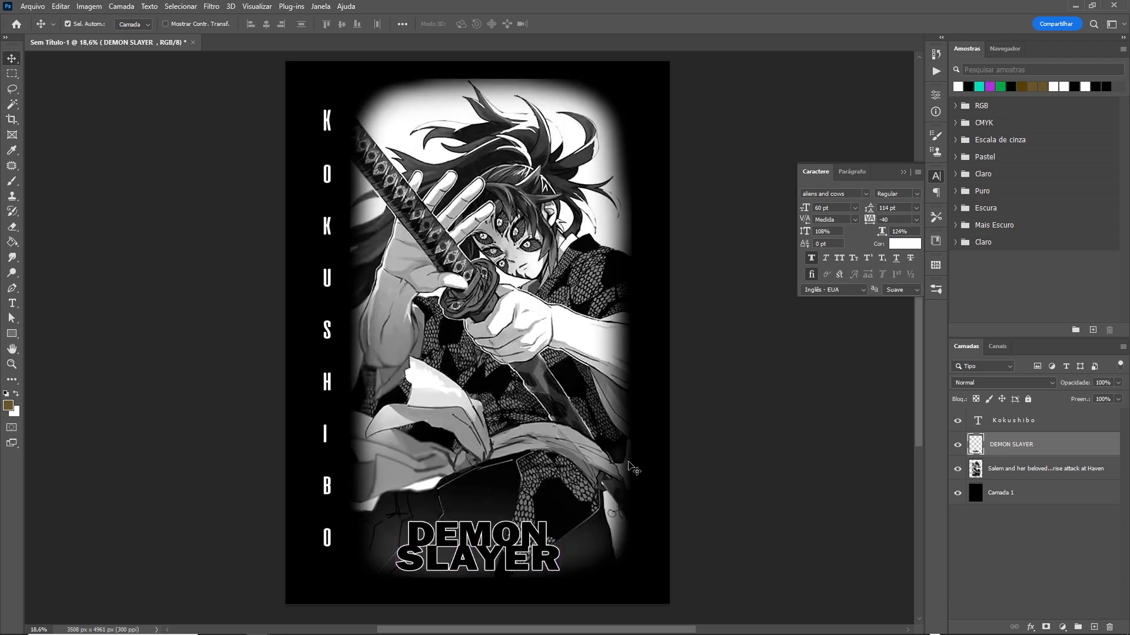
- Set the Kokushibo text's leading to 125 pt and move the text slightly up and right
double_click(327, 122)
left_click_drag(869, 208, 878, 212)
left_click(557, 22)
left_click_drag(329, 125, 335, 110)
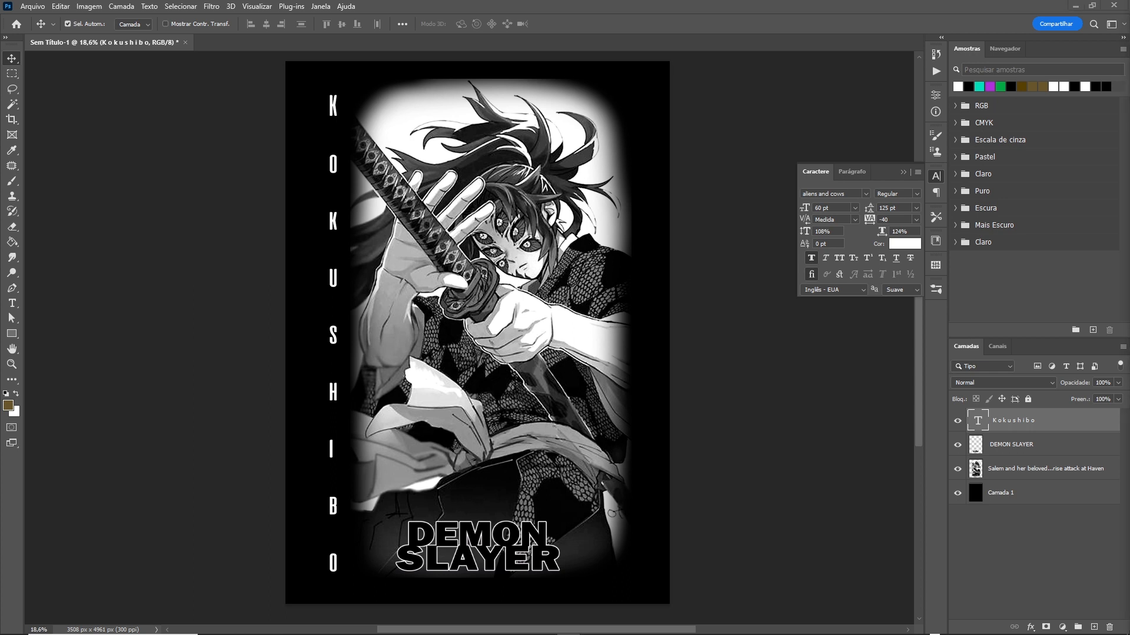
- Switch to the Notepad list, add the step "reticular a imagem", and return to Photoshop
key("alt+Tab")
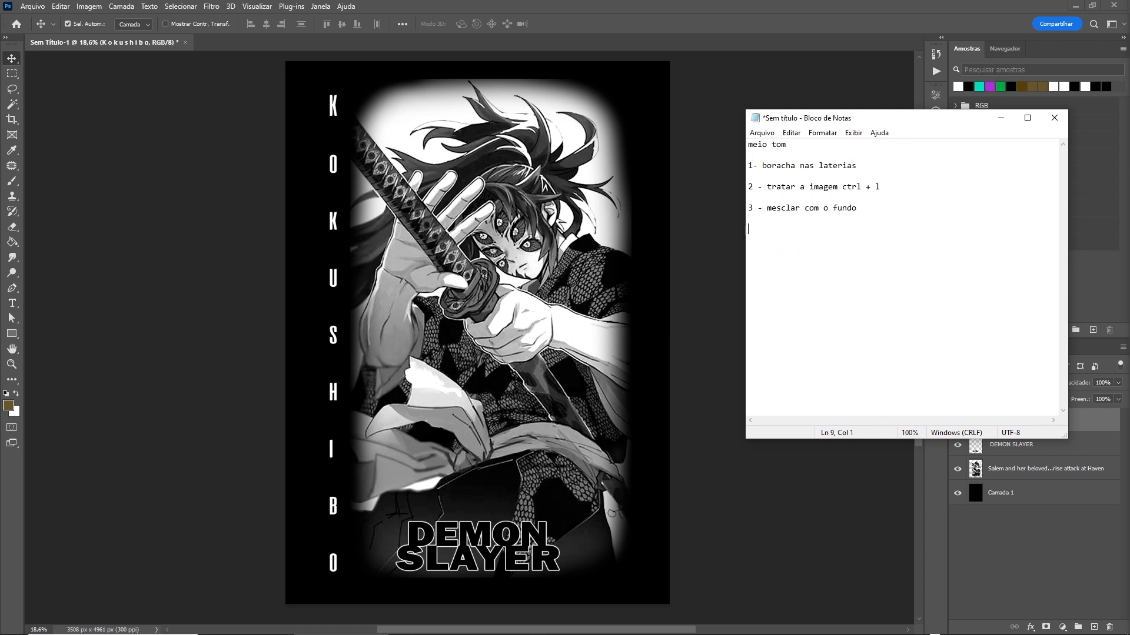
type("- reticular a imagem")
left_click(1000, 118)
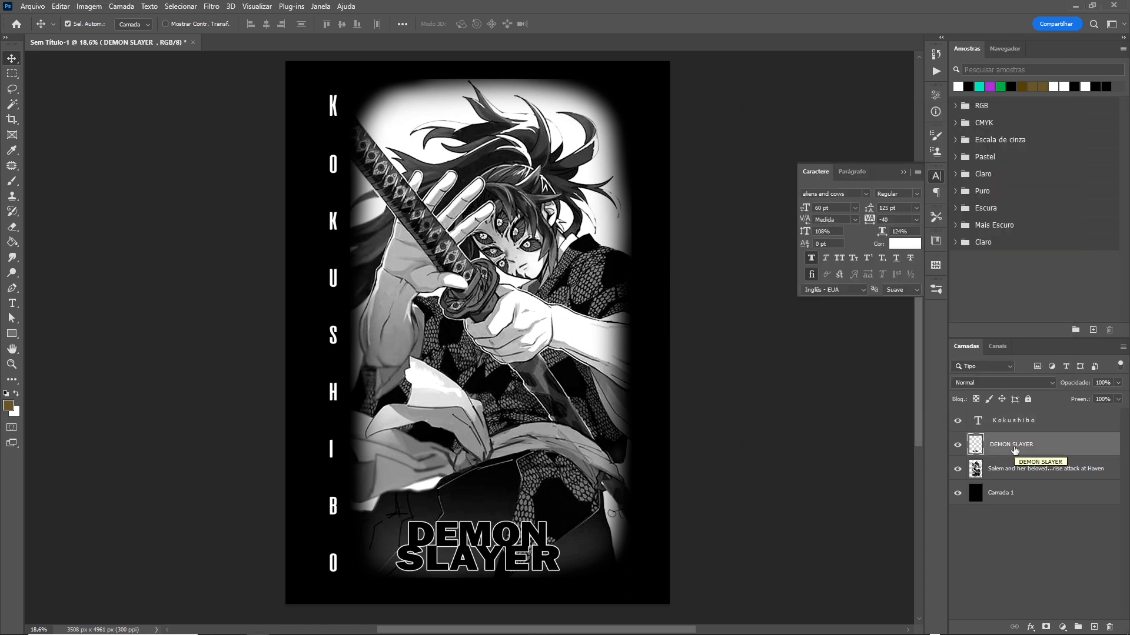
- Try strikethrough styling on the Kokushibo text
double_click(977, 420)
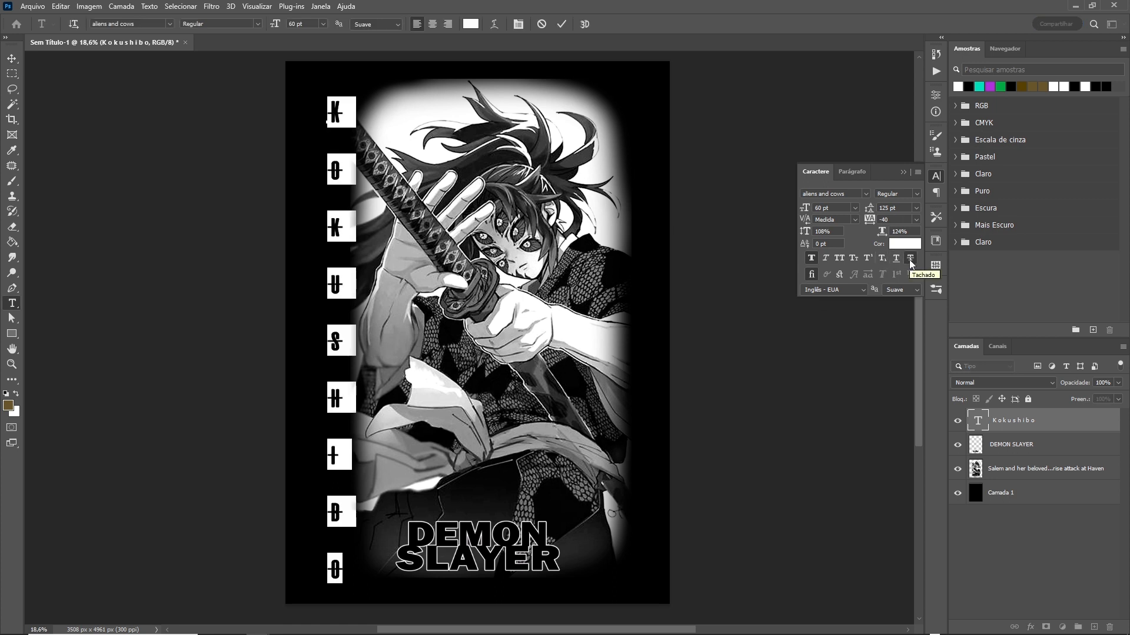
key("ctrl+Return")
key("v")
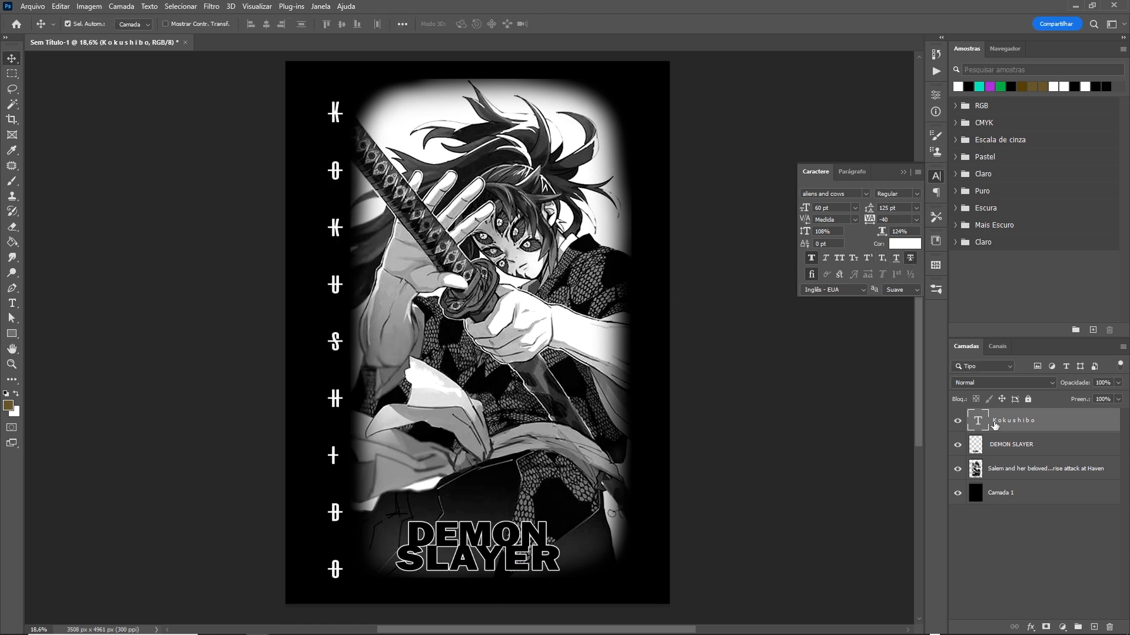
- Scale the Kokushibo text down to 57.44 pt, remove its strikethrough, and align it beside the artwork
double_click(332, 141)
key("ctrl+Return")
key("v")
left_click_drag(332, 141, 333, 119)
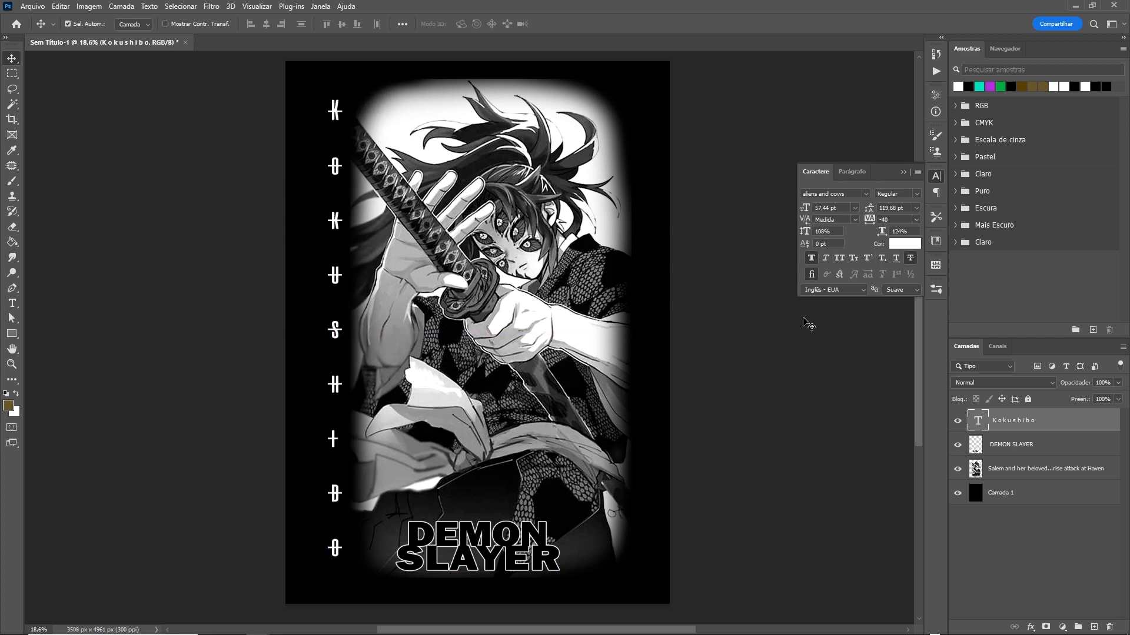
key("shift+Down")
key("shift+Down")
key("shift+Left")
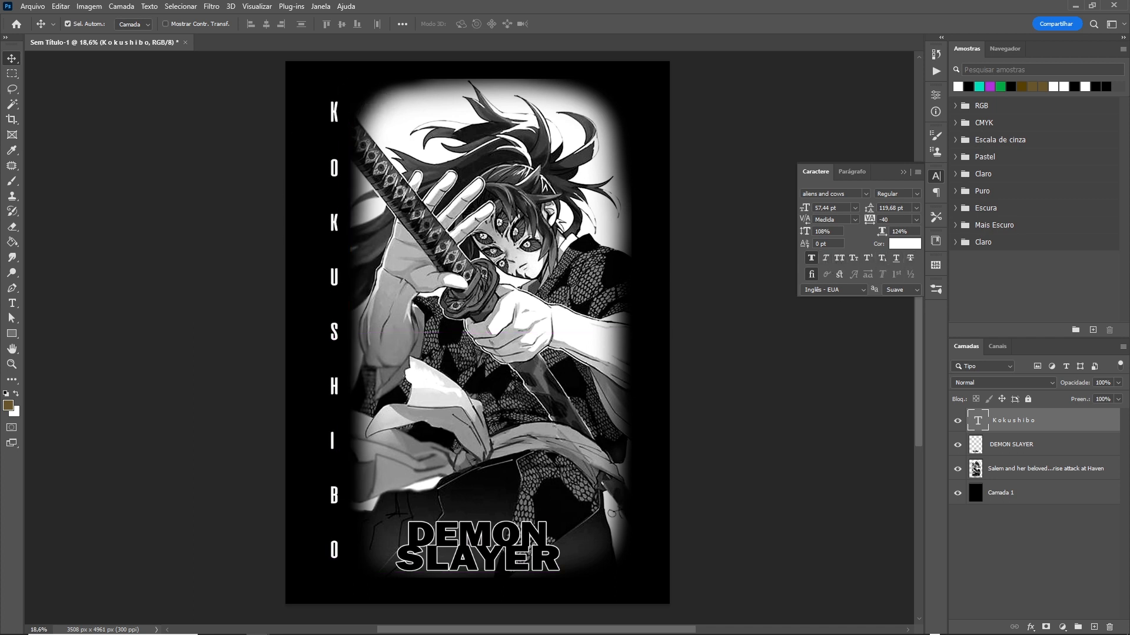
- Merge all visible poster layers into a single layer
left_click(181, 7)
mouse_move(89, 6)
mouse_move(213, 25)
left_click(1020, 444)
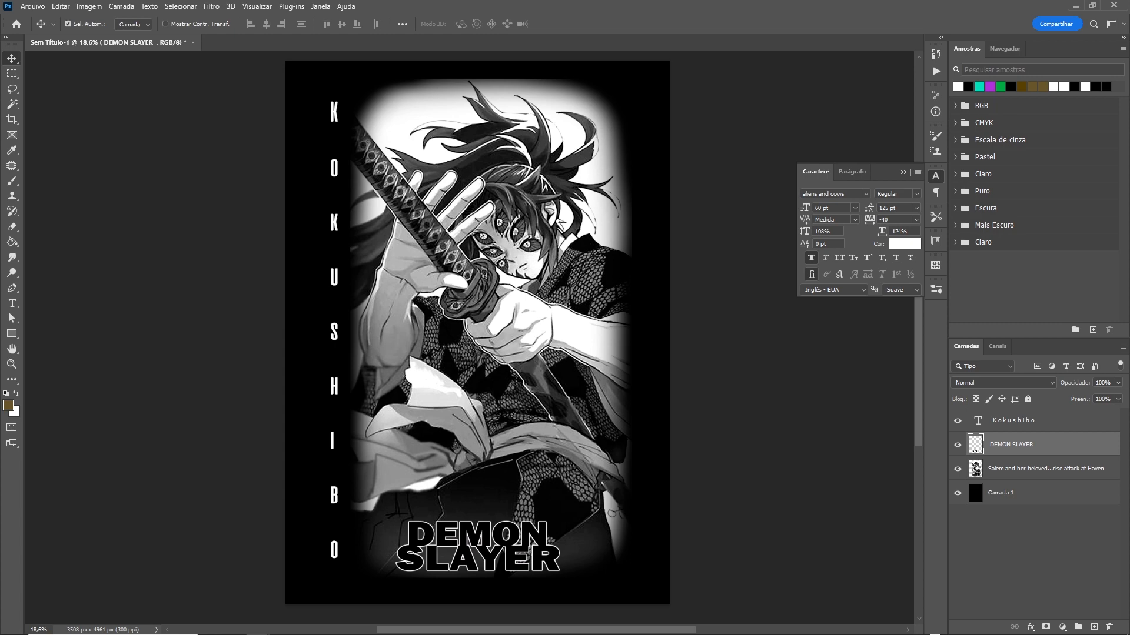
key("ctrl+shift+e")
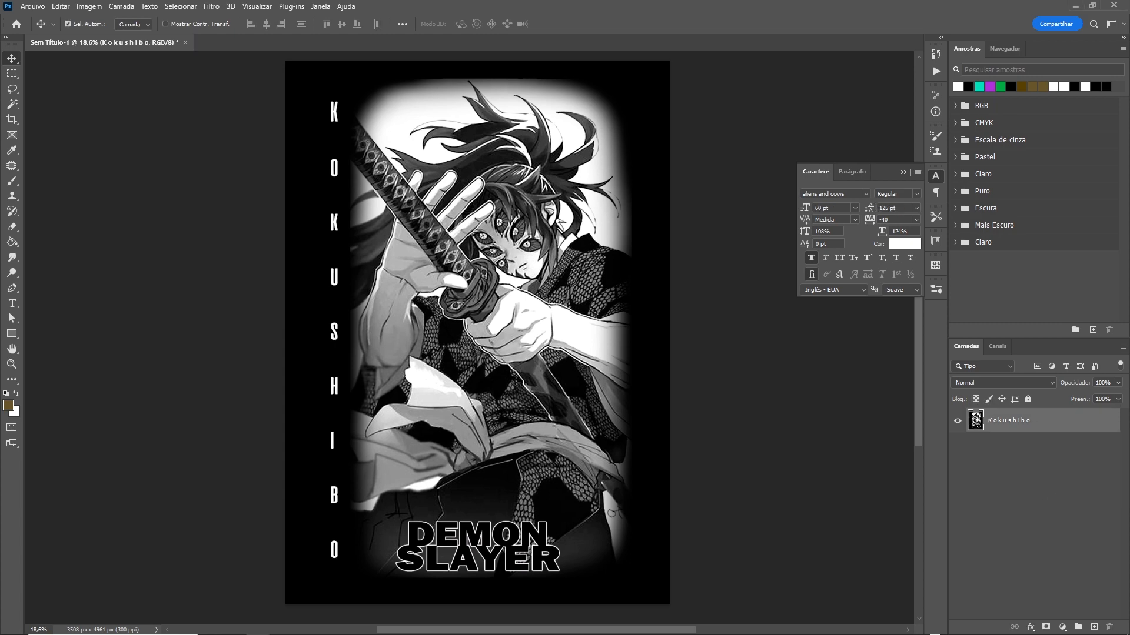
- Convert the merged poster image to Grayscale mode
left_click(89, 7)
left_click(1047, 429)
right_click(1058, 423)
key("Escape")
left_click(89, 6)
mouse_move(97, 19)
left_click(257, 29)
left_click(512, 254)
- Convert the poster to Bitmap at 300 pixels/inch using a halftone screen of 40 lines/inch, 45 degrees and round shape
left_click(89, 7)
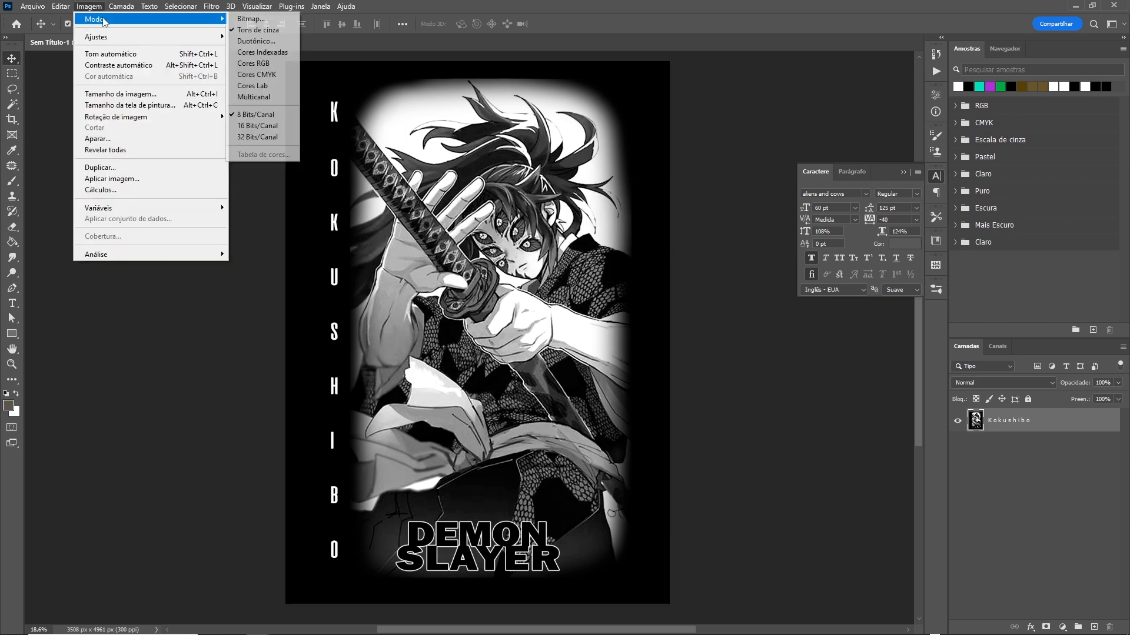
left_click(251, 19)
left_click_drag(766, 145, 711, 100)
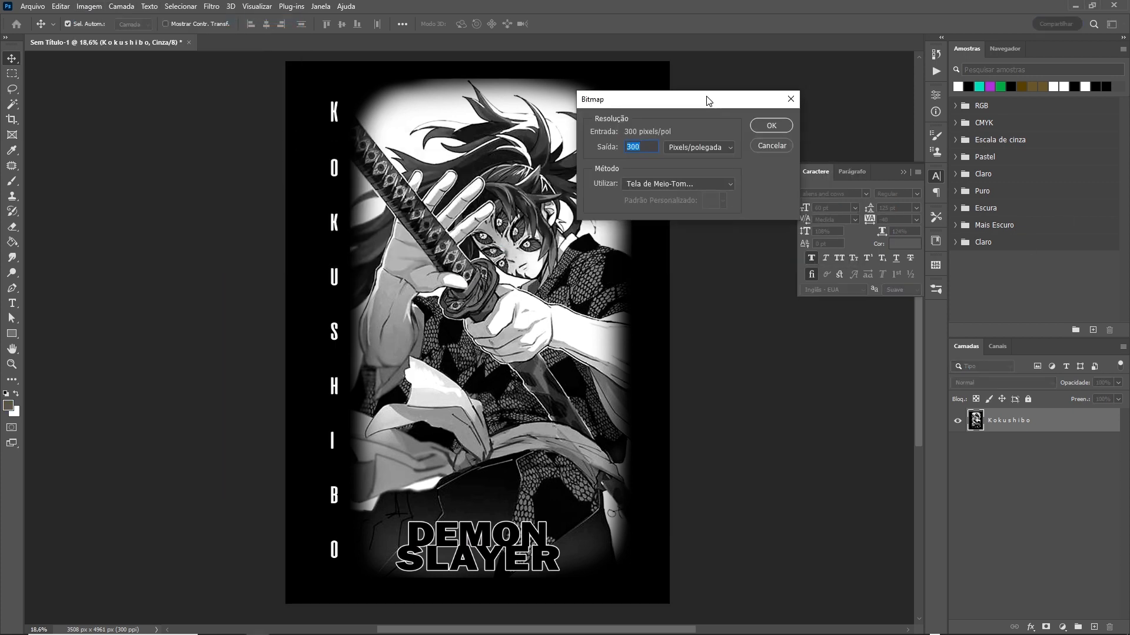
left_click(773, 126)
left_click(691, 223)
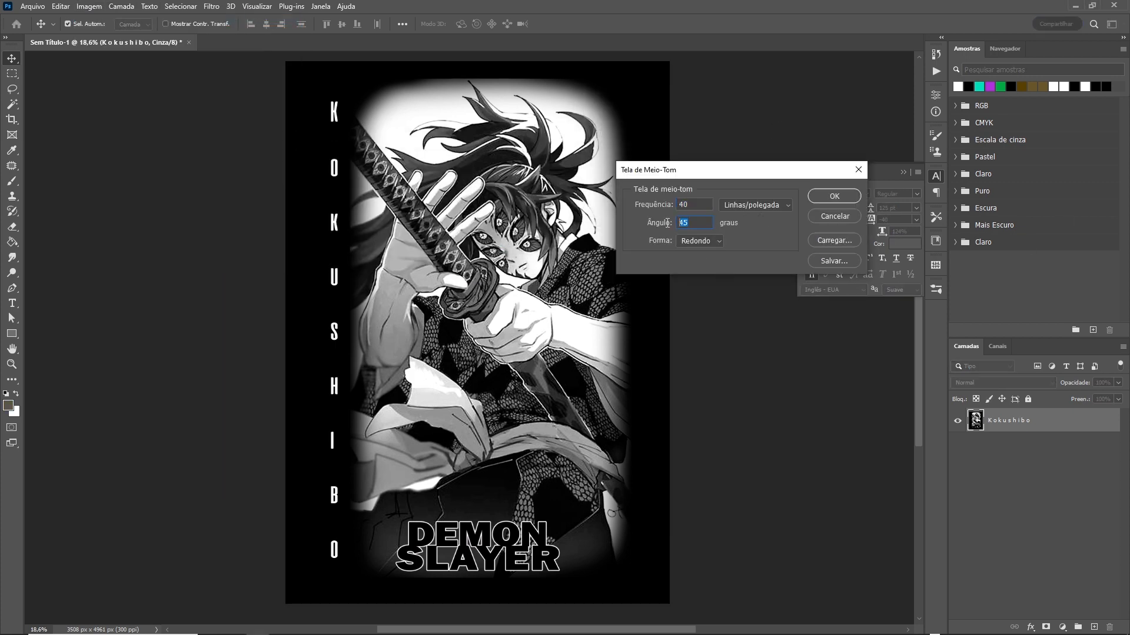
key("Return")
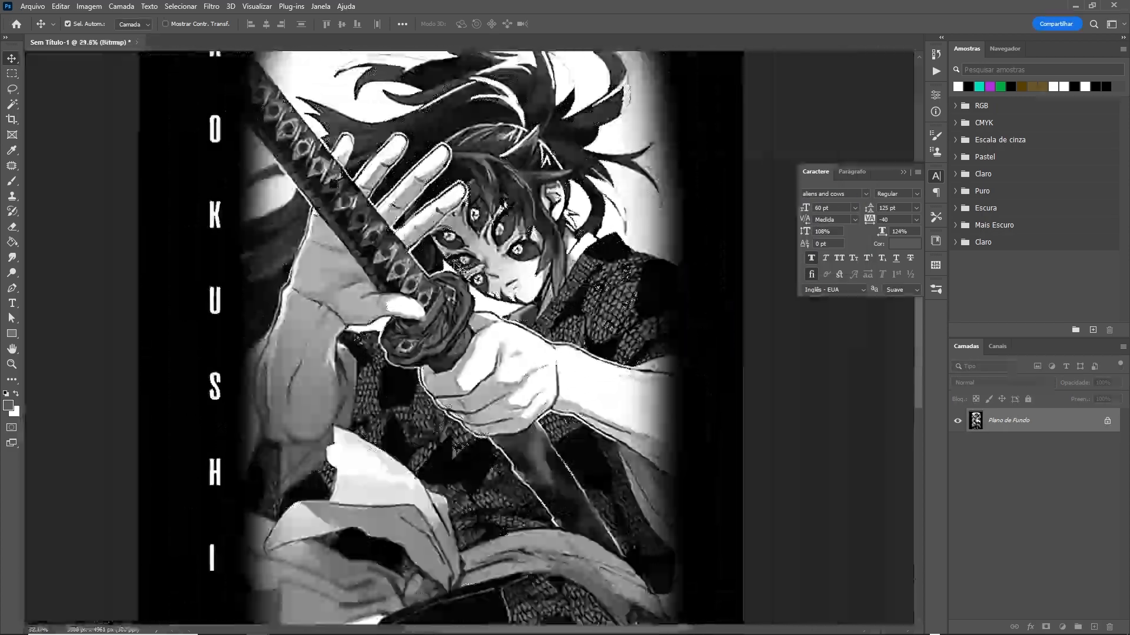
- Examine the halftone pattern on the poster up close and at full view
scroll(456, 266, "up", 5)
scroll(456, 266, "down", 6)
scroll(504, 433, "up", 5)
scroll(505, 432, "down", 5)
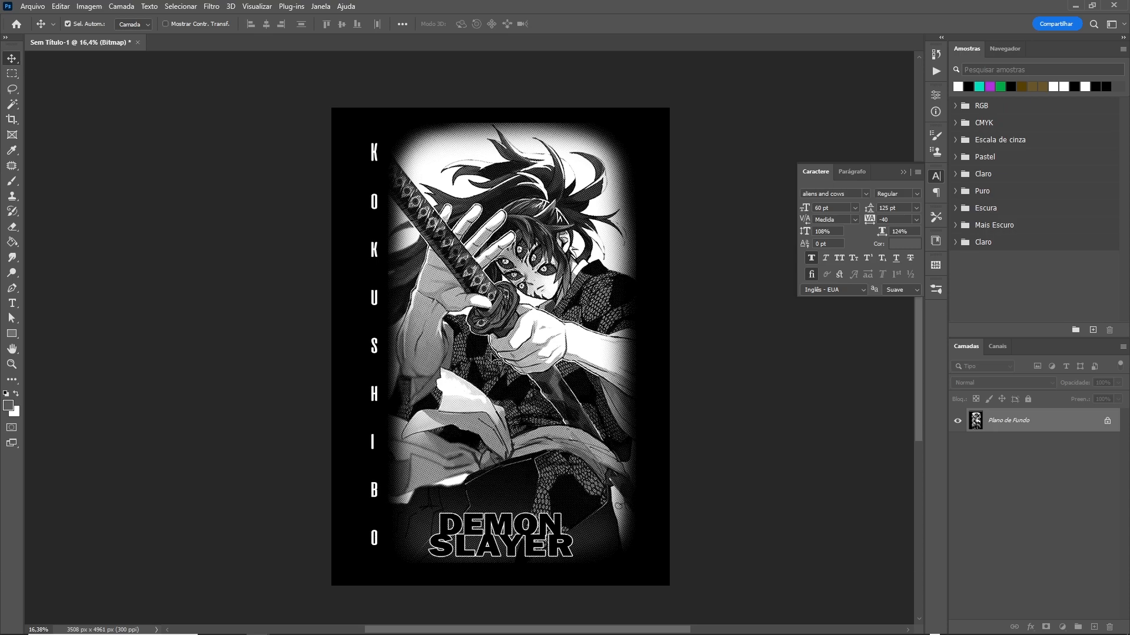
scroll(501, 351, "up", 3)
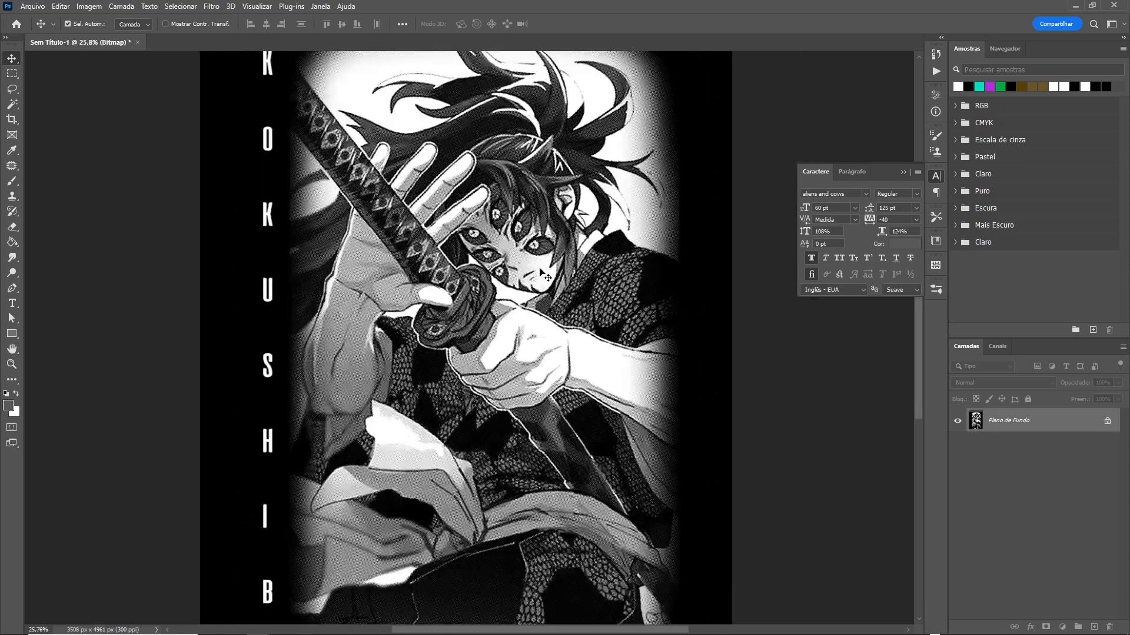
scroll(569, 246, "down", 2)
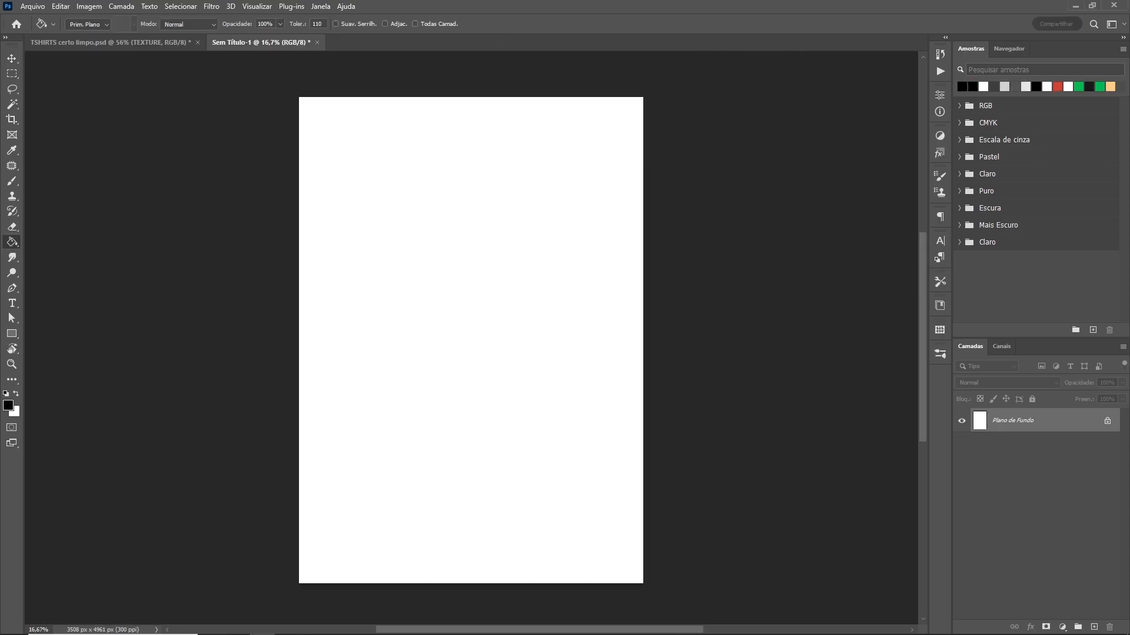
- Place the "esse" halftone image in the blank document and select its black areas with Color Range
left_click_drag(701, 354, 519, 356)
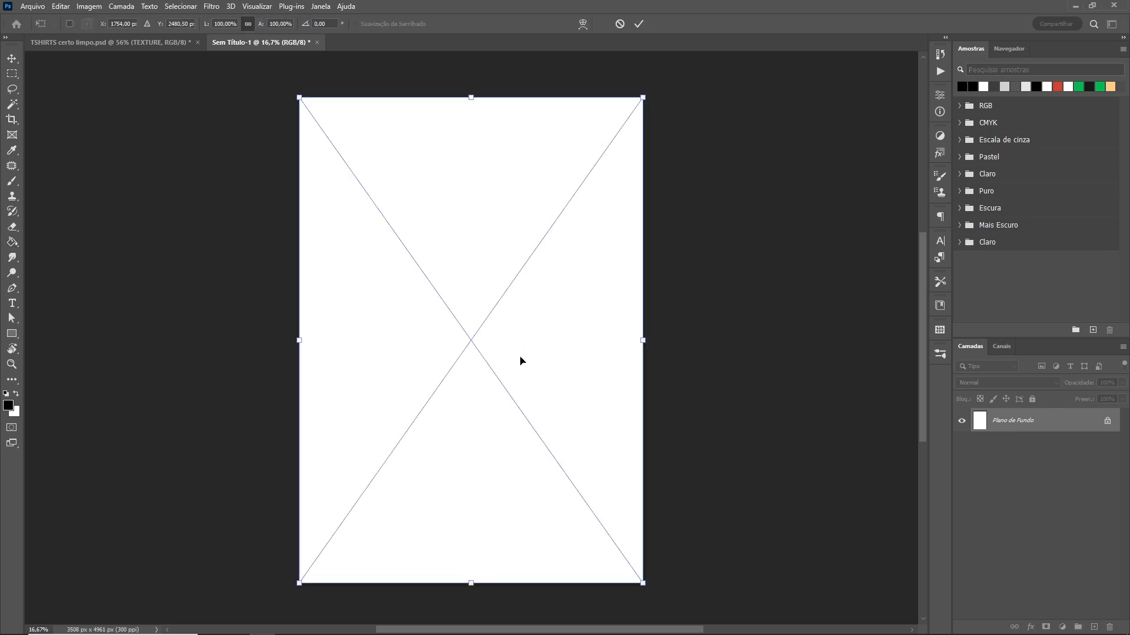
key("Return")
left_click(210, 7)
mouse_move(181, 6)
left_click(203, 121)
left_click(913, 134)
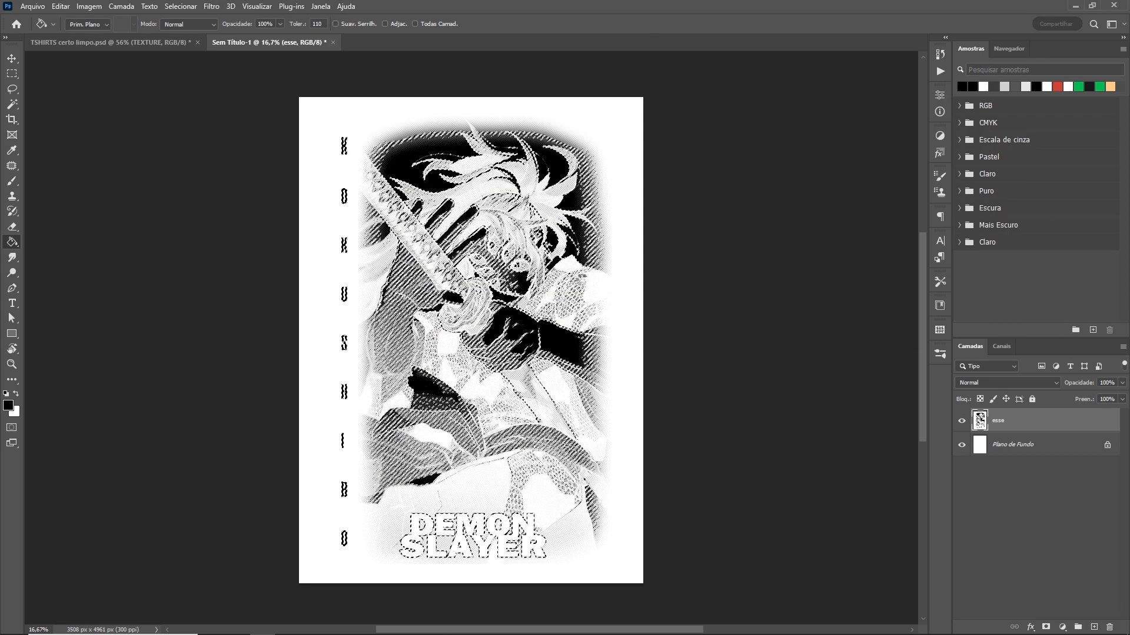
- Extract the selected areas to a new layer, delete the "esse" layer, and copy the result into the T-shirt mockup document
key("ctrl+j")
left_click(1048, 451)
key("Delete")
left_click(1048, 423)
left_click_drag(1048, 423, 655, 259)
- Release the artwork's clipping mask and scale the artwork down to fit the upper back of the shirt
key("ctrl+t")
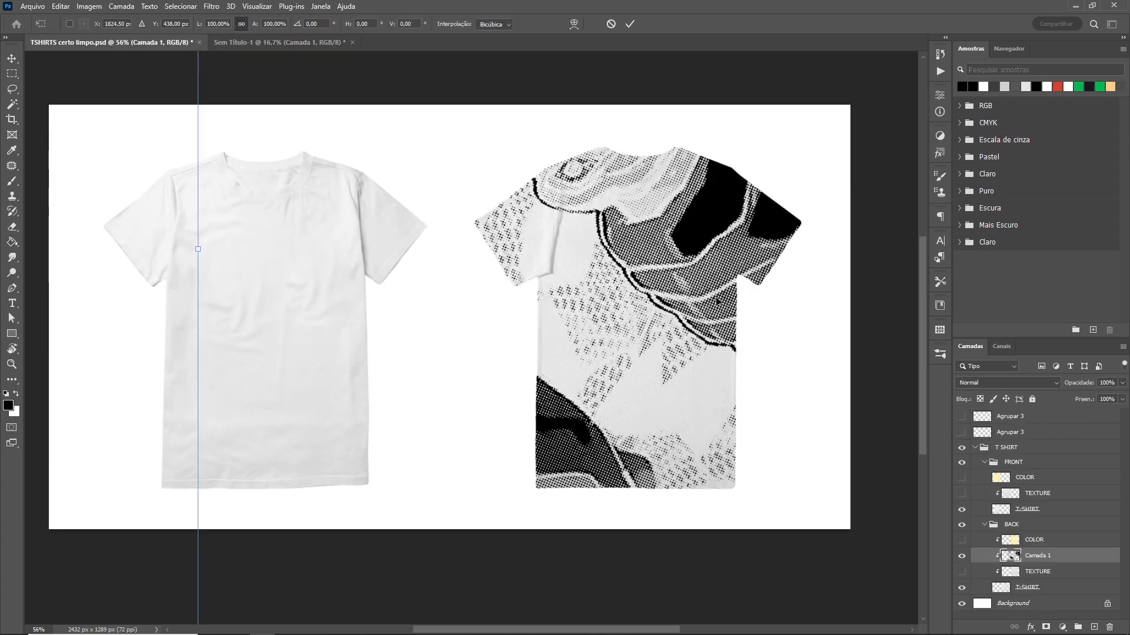
key("Escape")
left_click(993, 564, "alt")
scroll(449, 326, "down", 6)
key("ctrl+t")
left_click_drag(318, 286, 557, 301)
left_click_drag(520, 354, 535, 345)
key("Return")
key("ctrl+0")
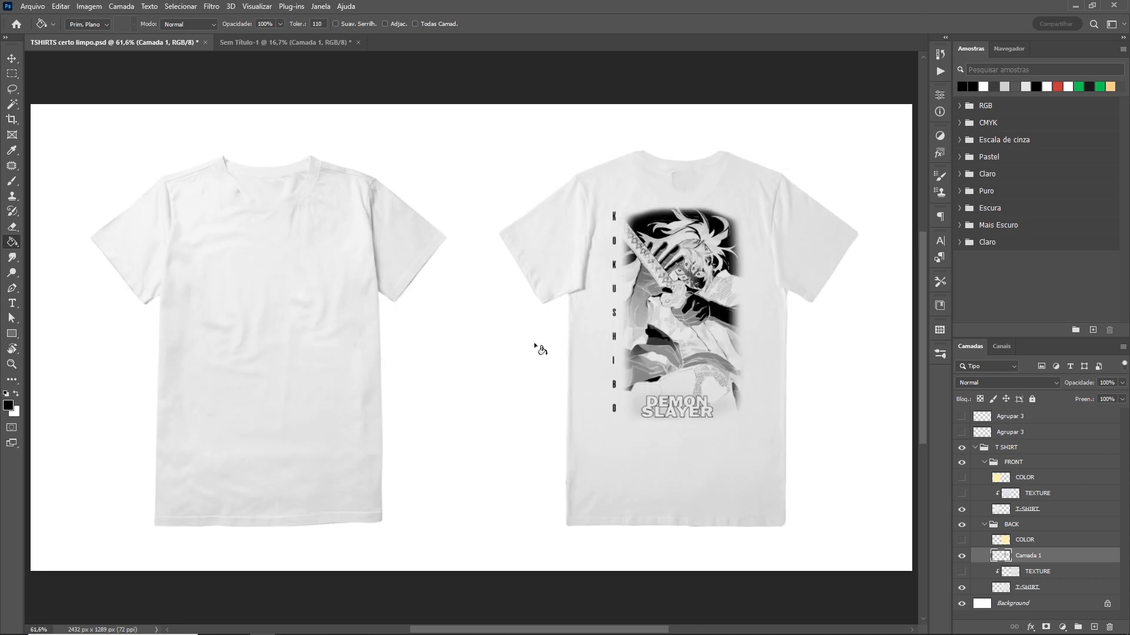
- Place the "baixados (12)" eyes image on the front shirt and bring its layer to the top of the stack
left_click_drag(603, 212, 506, 305)
key("Return")
left_click_drag(1041, 555, 1039, 410)
key("v")
left_click_drag(421, 380, 267, 279)
- Erase the white background around the six eyes with the Background Eraser, adjusting the brush down to size 150
key("e")
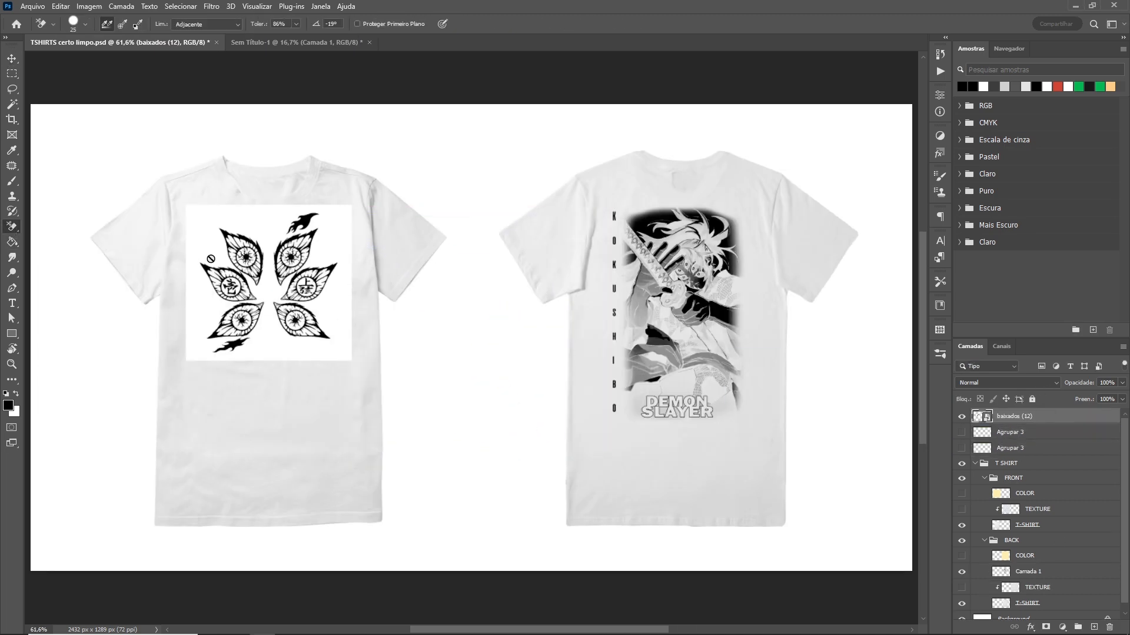
key("bracketright")
key("bracketright")
key("bracketright")
key("bracketright")
key("bracketright")
key("bracketright")
key("bracketright")
key("bracketright")
key("bracketright")
key("bracketright")
key("bracketright")
key("bracketright")
key("bracketright")
key("bracketright")
key("bracketright")
key("bracketright")
key("bracketright")
key("bracketright")
key("bracketright")
key("bracketright")
left_click(270, 258)
scroll(270, 262, "up", 6)
key("bracketleft")
key("bracketleft")
key("bracketleft")
key("bracketleft")
key("bracketleft")
key("bracketleft")
key("bracketleft")
key("bracketleft")
key("bracketleft")
key("bracketleft")
key("bracketleft")
key("bracketleft")
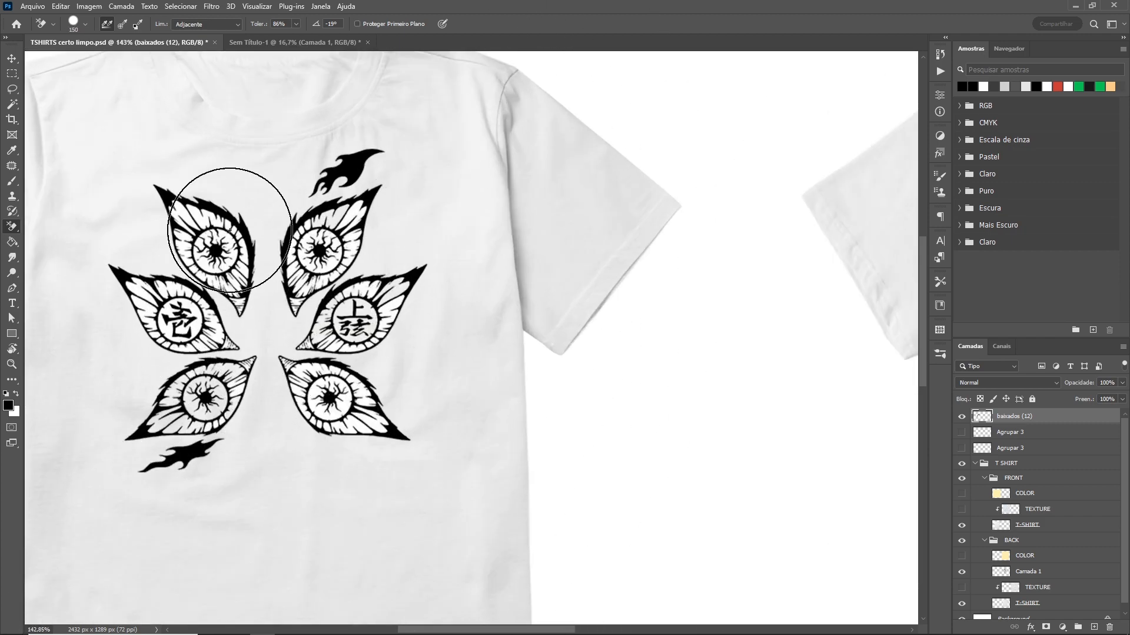
left_click(177, 7)
left_click(189, 132)
scroll(990, 516, "down", 1)
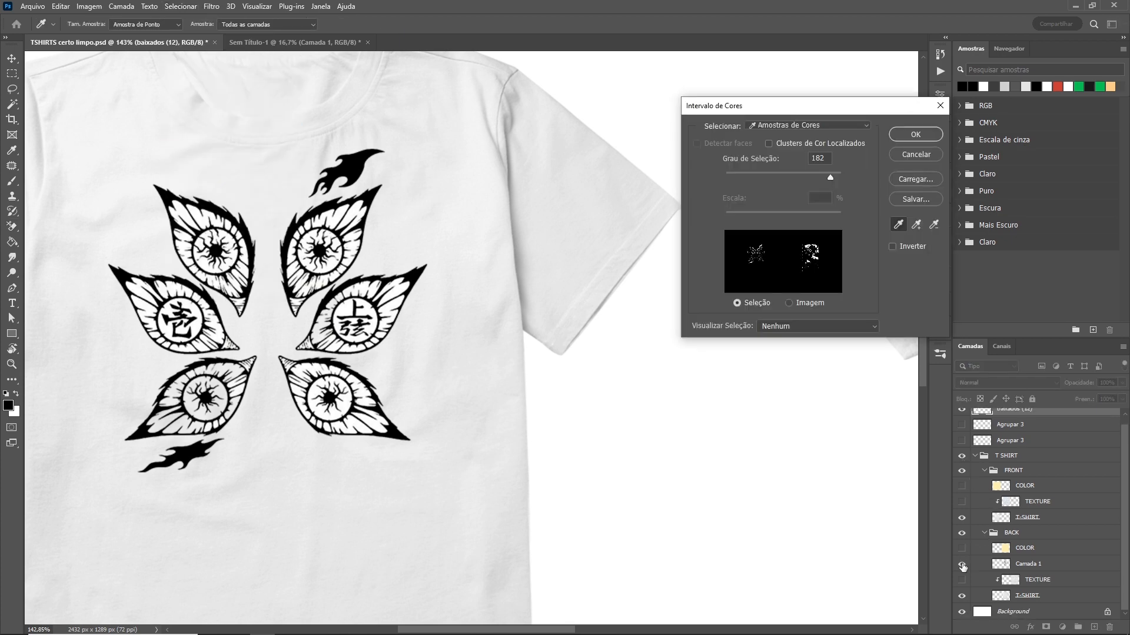
key("Escape")
scroll(185, 344, "up", 3)
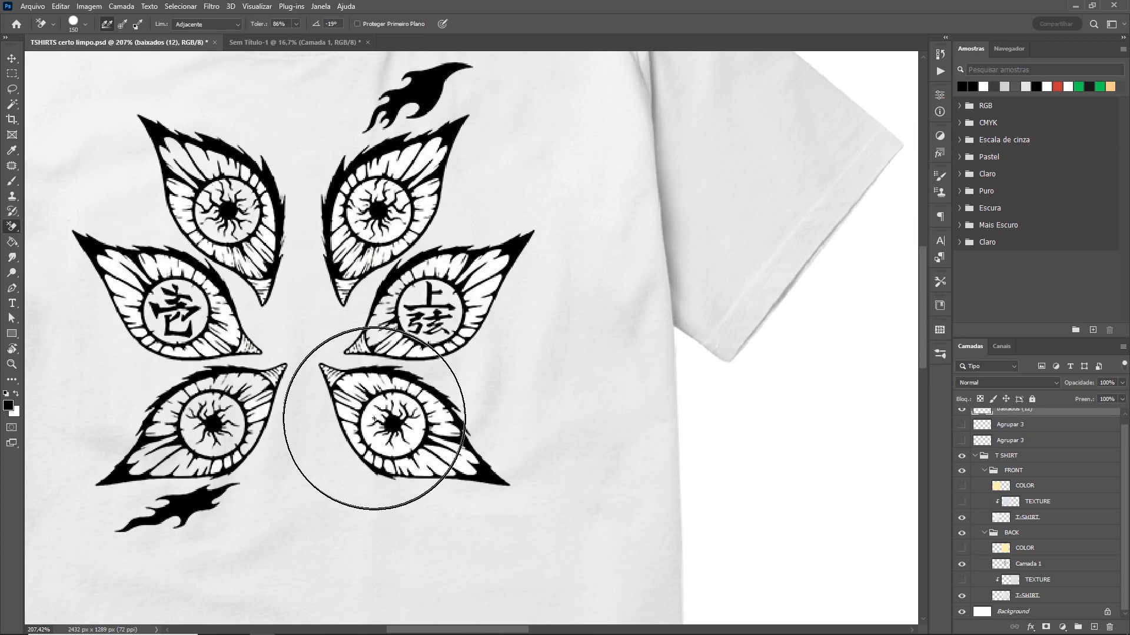
- Scale the "baixados (12)" eyes emblem to about 31% and position it on one side of the front shirt's chest
key("ctrl+0")
key("ctrl+t")
left_click_drag(431, 265, 404, 326)
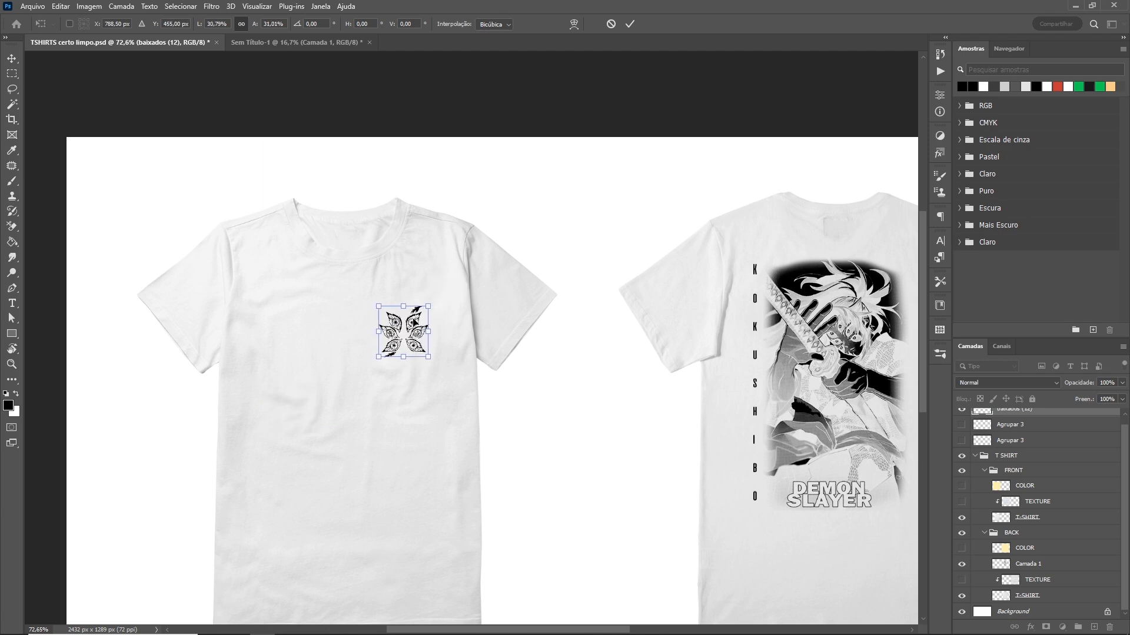
key("Return")
scroll(590, 360, "down", 3)
scroll(550, 330, "up", 1)
- Create a new document and paste the eyes image into it
key("ctrl+Tab")
key("ctrl+n")
key("Return")
key("ctrl+v")
key("Return")
- Select the eyes' black areas with Color Range, extract them to a new layer, and delete the source layer
left_click(181, 7)
left_click(203, 121)
left_click(911, 139)
right_click(1069, 421)
left_click(1000, 366)
key("ctrl+j")
left_click(1028, 445)
key("Delete")
- Copy the extracted eyes emblem into the T-shirt mockup document and scale it down on the front shirt
left_click(1027, 424)
left_click_drag(1027, 424, 391, 335)
key("ctrl+t")
left_click_drag(713, 356, 225, 386)
left_click_drag(141, 385, 354, 416)
left_click_drag(438, 379, 340, 377)
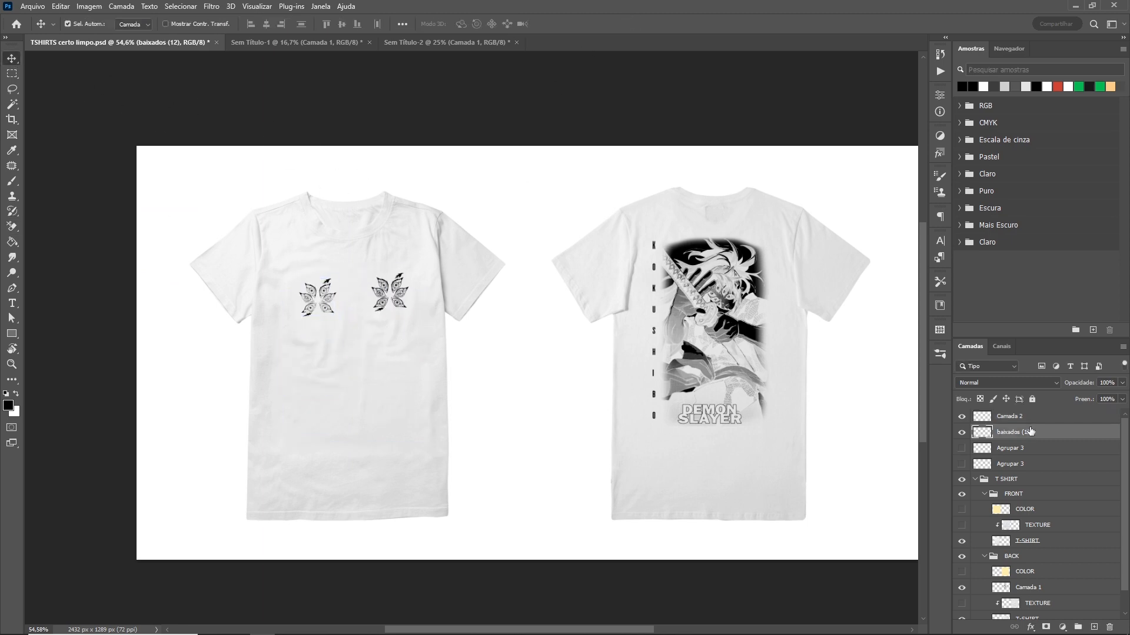
- Delete the "baixados (12)" layer and move the new eyes emblem into its place on the front shirt's chest
key("Delete")
left_click_drag(329, 301, 404, 294)
left_click_drag(804, 333, 782, 335)
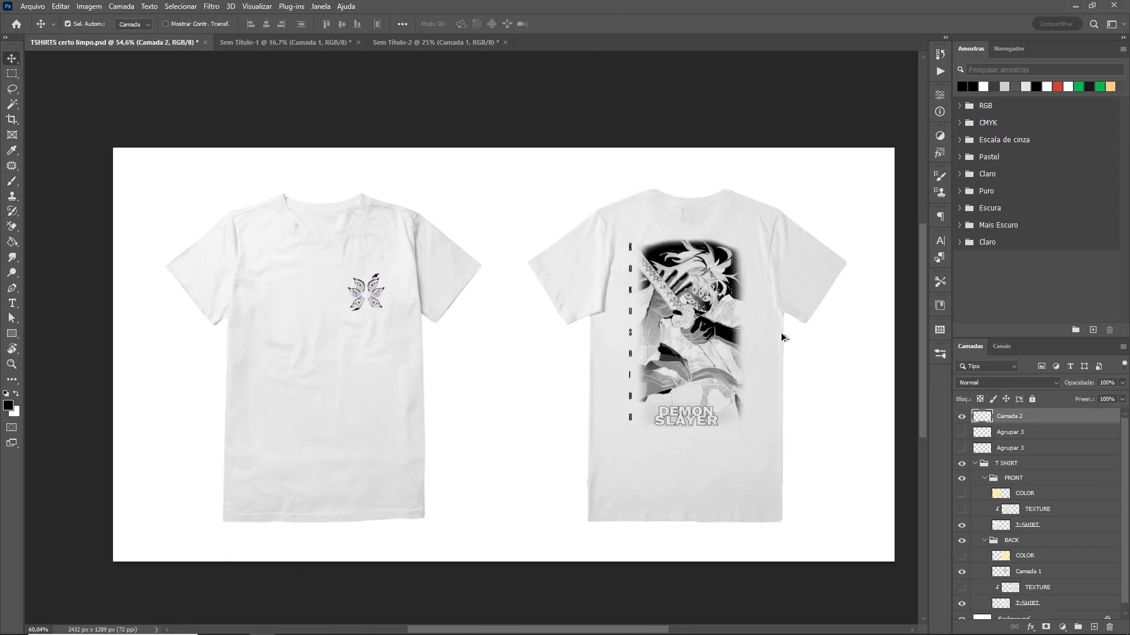
scroll(719, 334, "up", 7)
scroll(675, 335, "down", 6)
scroll(329, 391, "up", 2)
- Fill the back shirt's COLOR layer with black, clip it to the shirt, and place the artwork layer above it
left_click(981, 558)
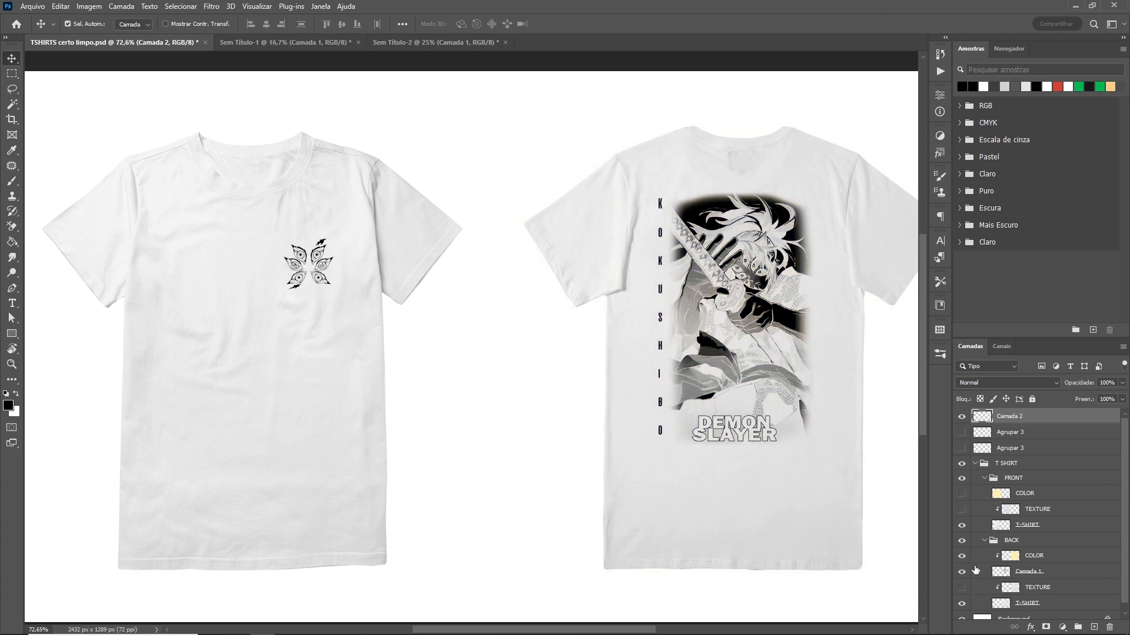
left_click(961, 555)
left_click(596, 409)
left_click(982, 555, "alt")
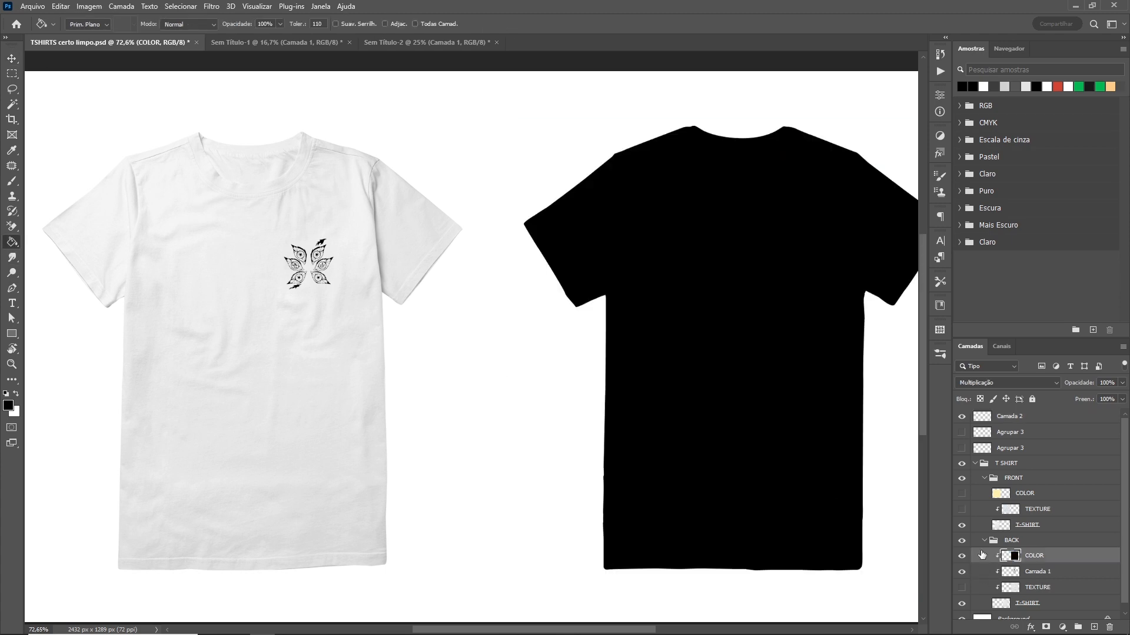
left_click(961, 556)
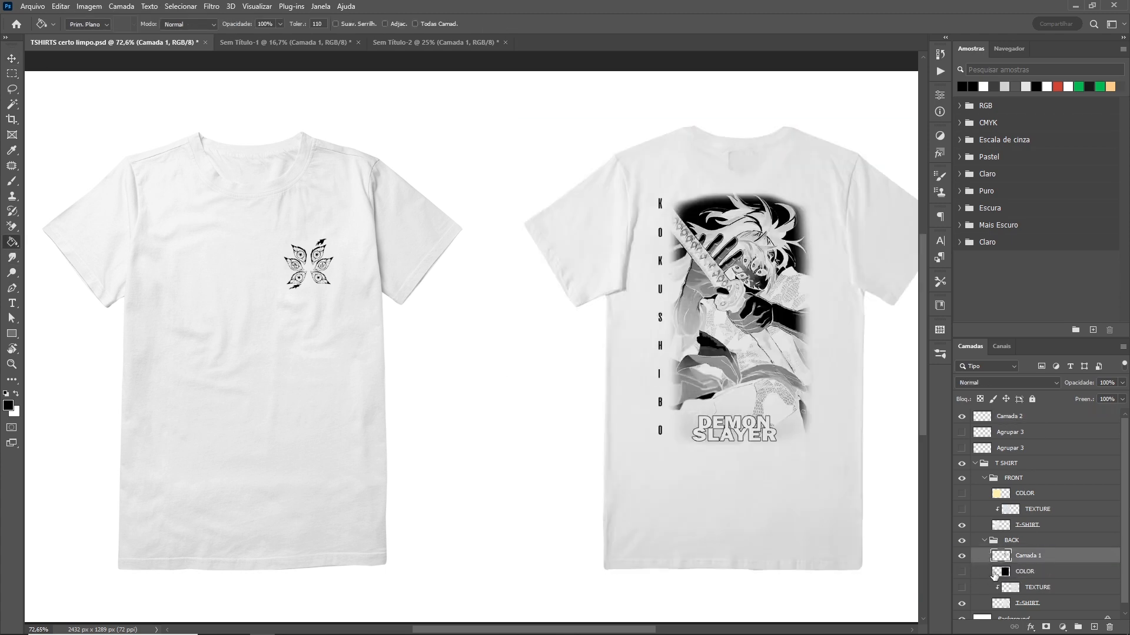
left_click(962, 572)
- Invert the colours of the back artwork layer, keeping its blending mode at Normal
left_click(89, 5)
mouse_move(147, 36)
left_click(248, 173)
left_click(1007, 382)
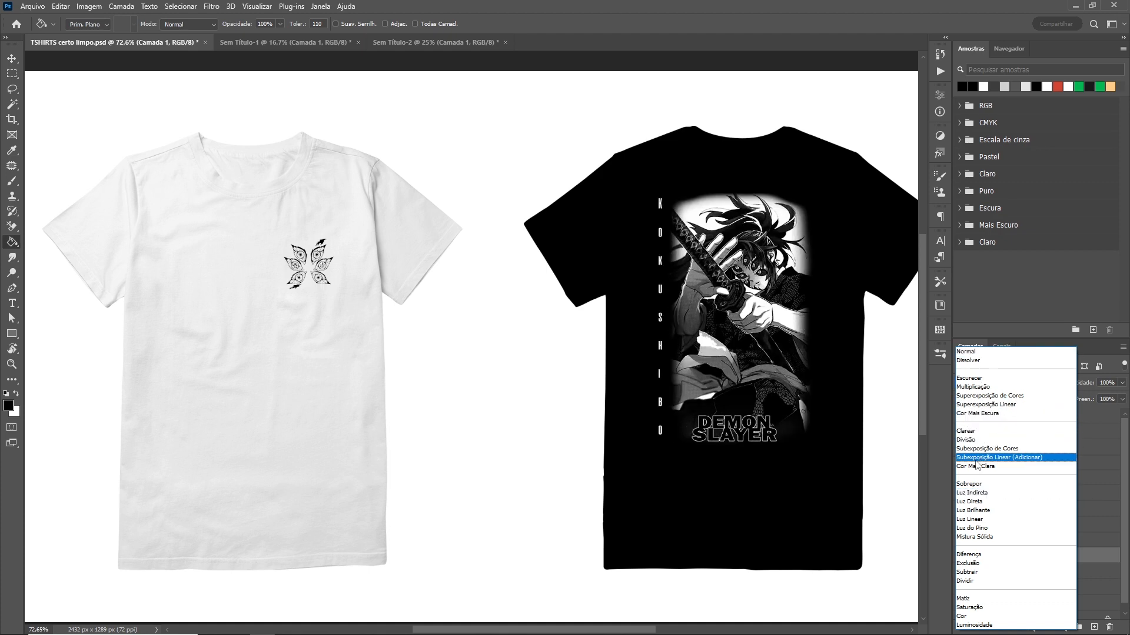
left_click(980, 351)
- Show the front shirt's COLOR layer, fill it with black, and clip it to the shirt
left_click(1000, 495)
left_click(962, 494)
left_click(81, 366)
left_click(993, 502, "alt")
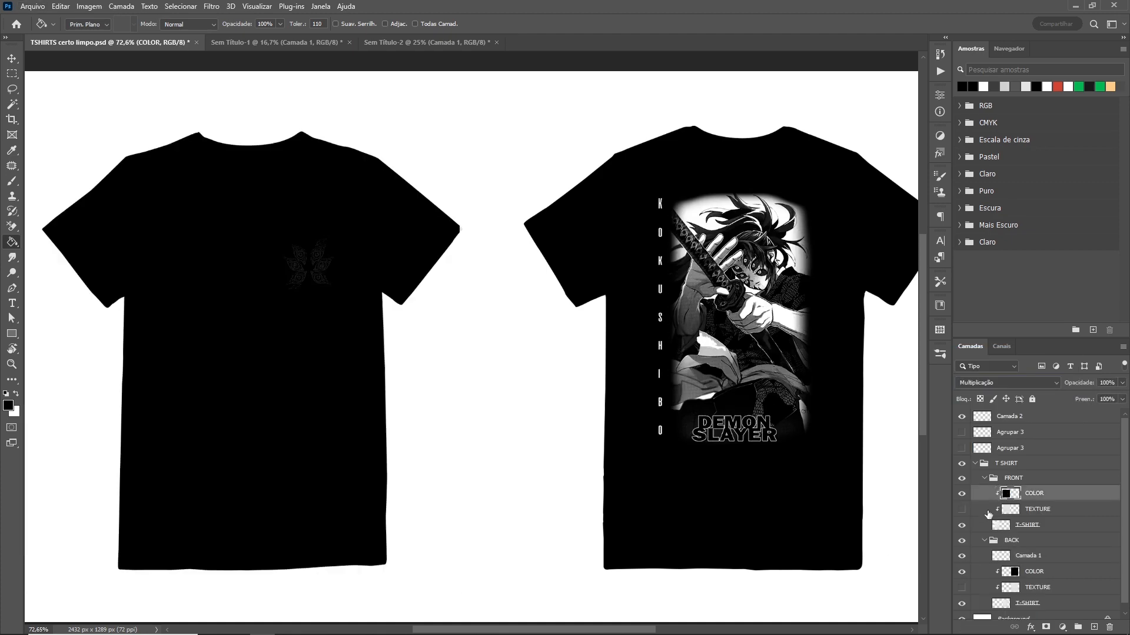
- Invert the colours of the eyes emblem on the front shirt
left_click(88, 7)
mouse_move(100, 37)
left_click(265, 173)
- Lower the opacity of the front and back COLOR layers, setting the back one to 88%
left_click(1056, 497)
left_click(1122, 384)
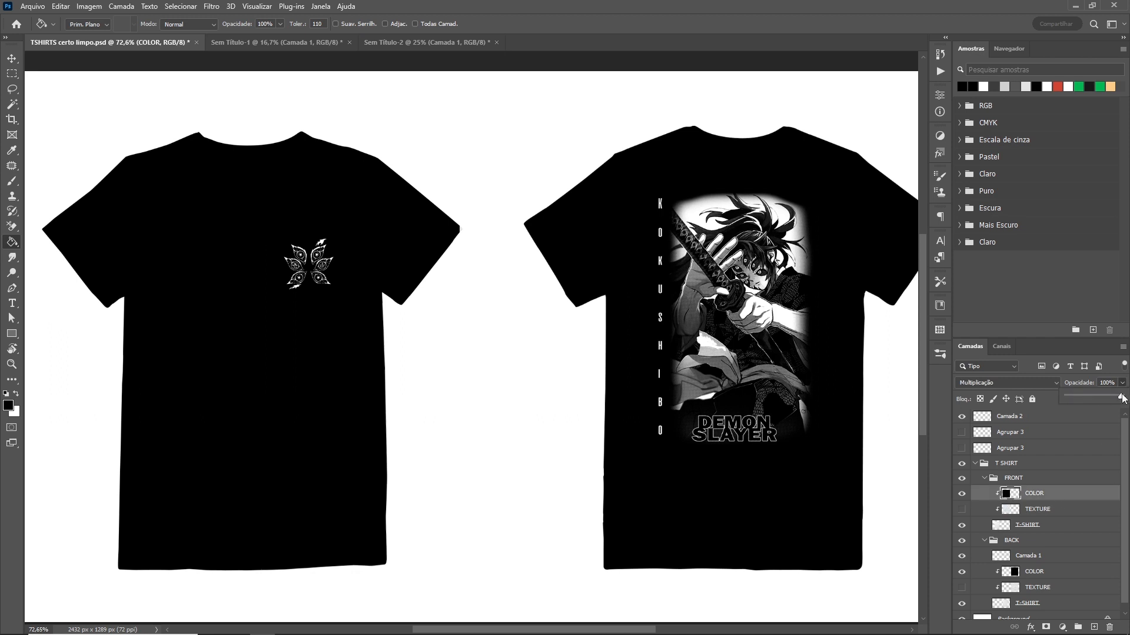
left_click_drag(1122, 396, 1117, 395)
scroll(461, 330, "down", 2)
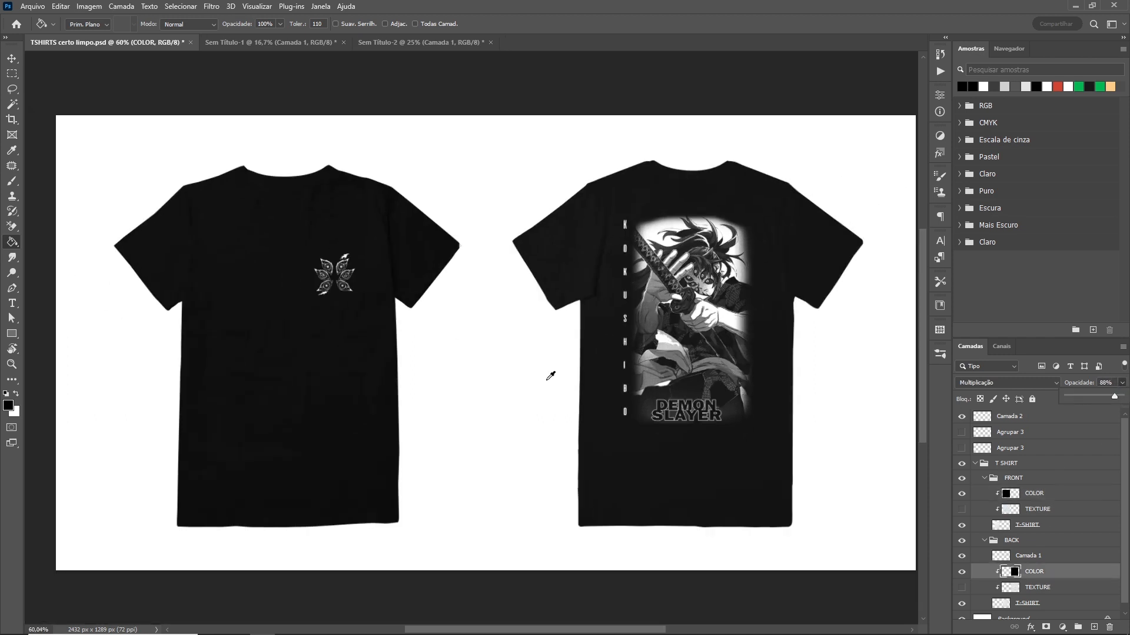